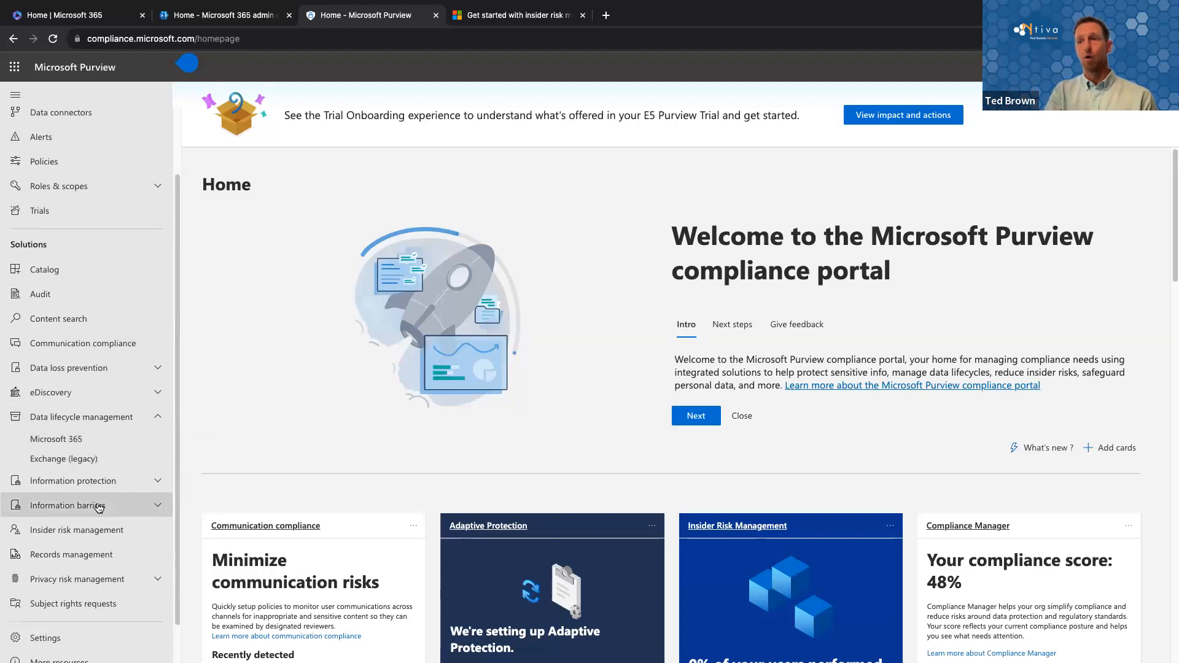
# Step: Create a new sensitivity label under Information protection, named "test demo" with the display name "Use this for demo activity"
pyautogui.click(125, 486)
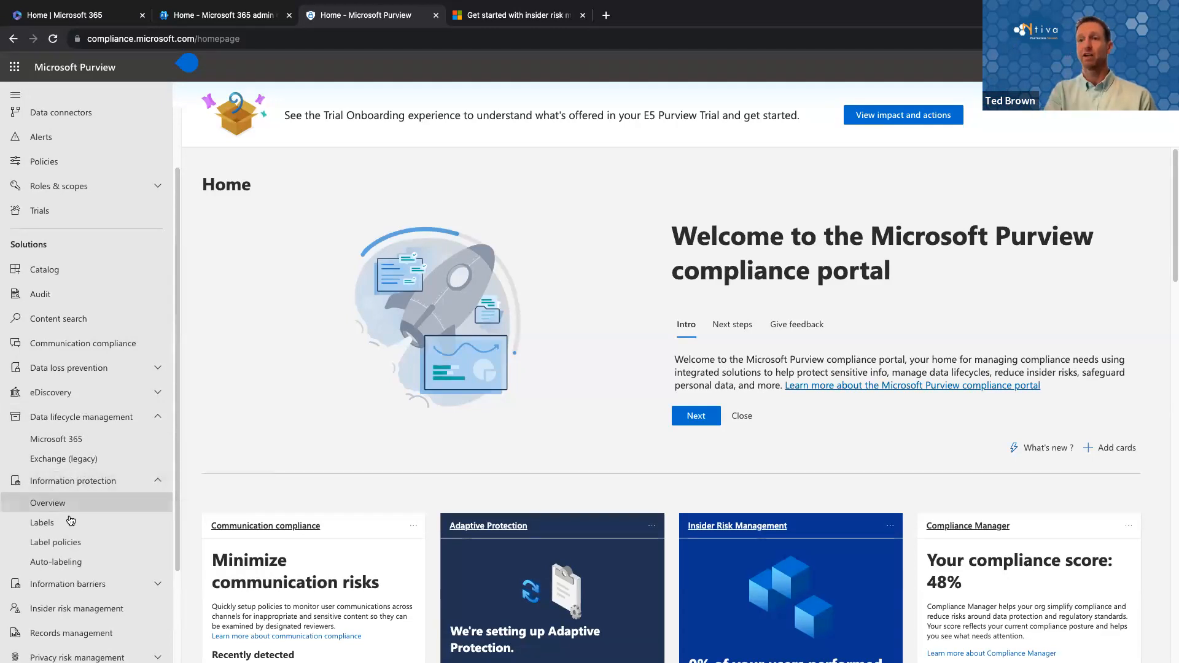
pyautogui.click(52, 523)
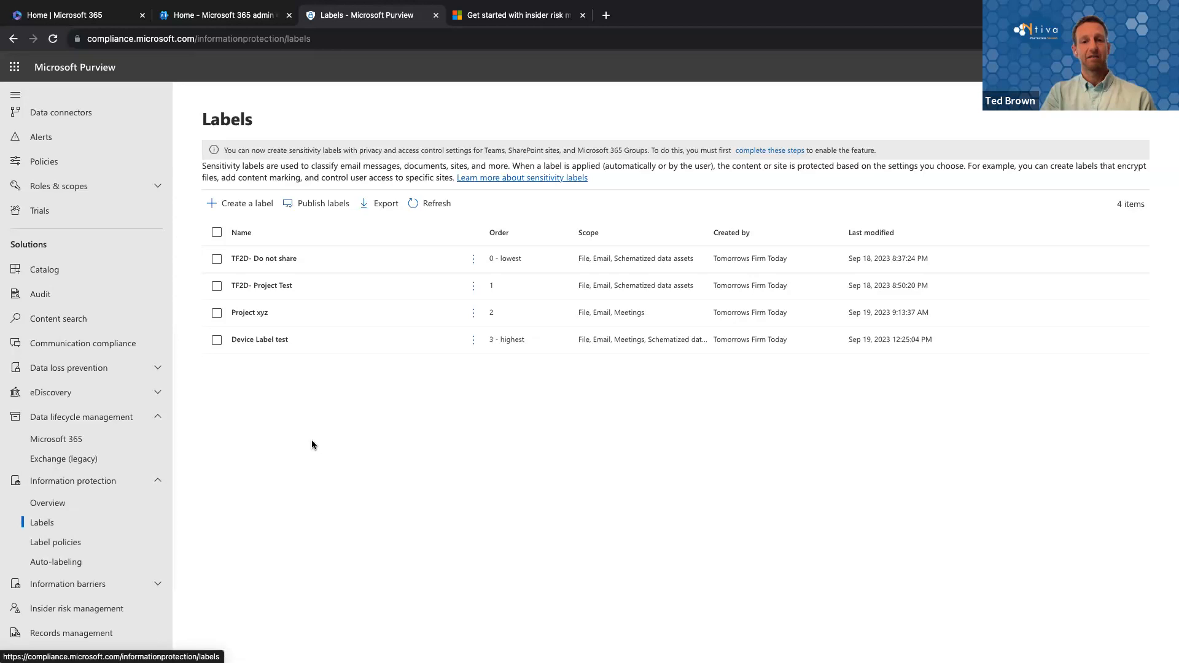
pyautogui.click(248, 204)
pyautogui.click(411, 268)
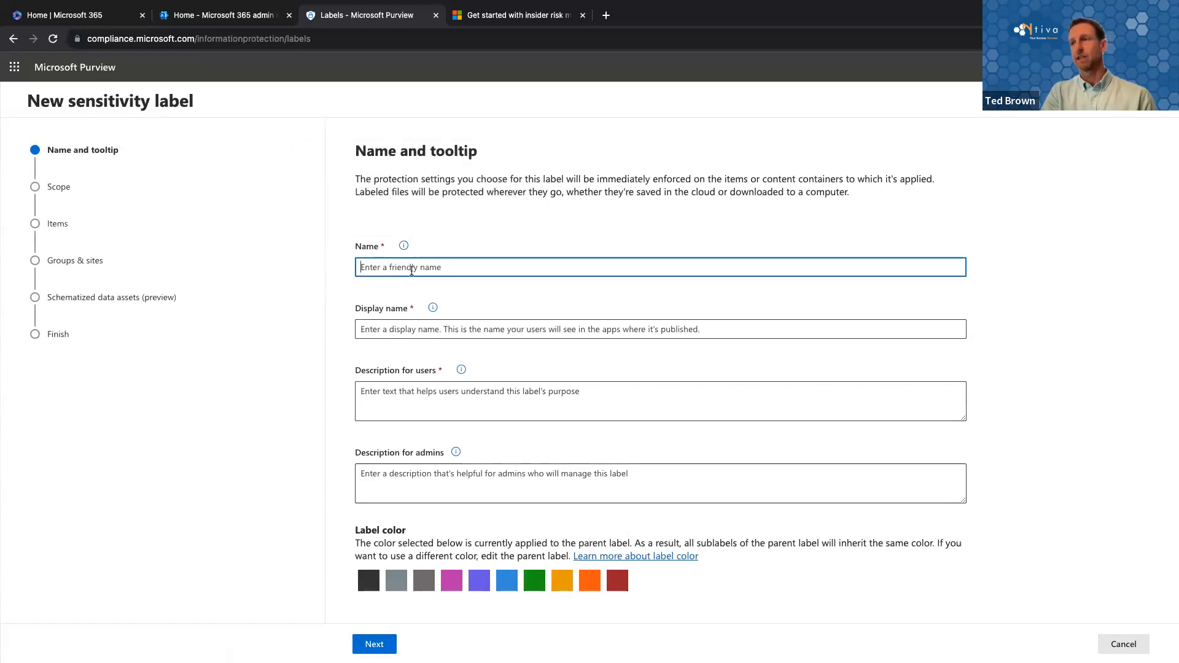
pyautogui.write('test demo')
pyautogui.click(416, 331)
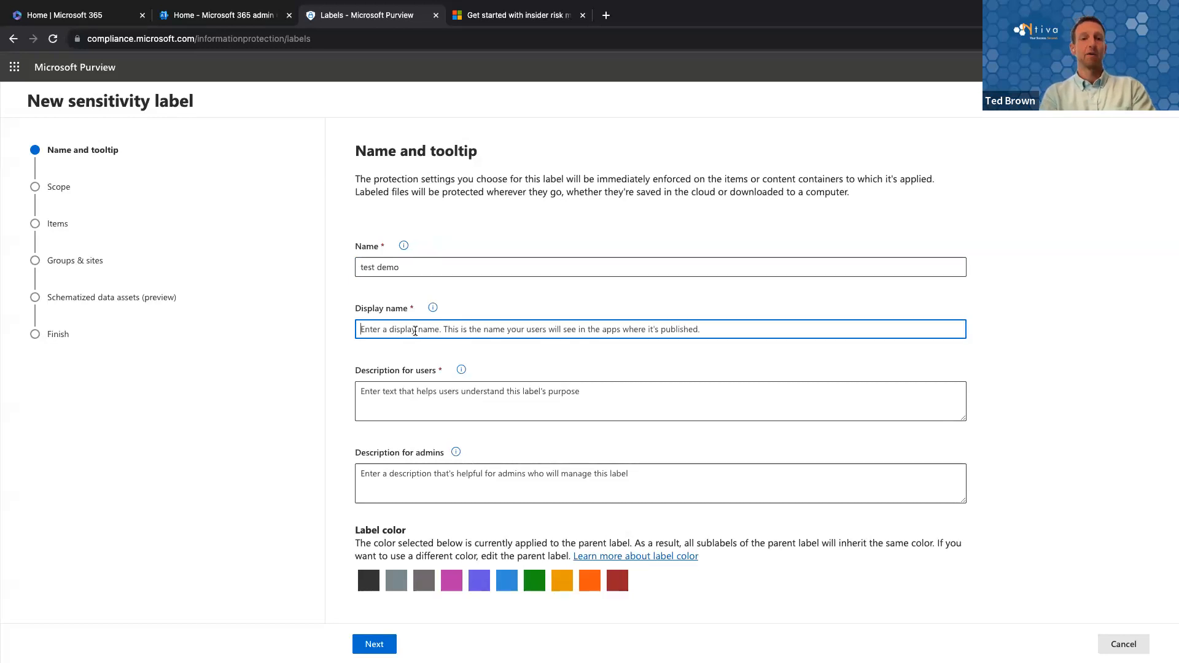
pyautogui.write('U')
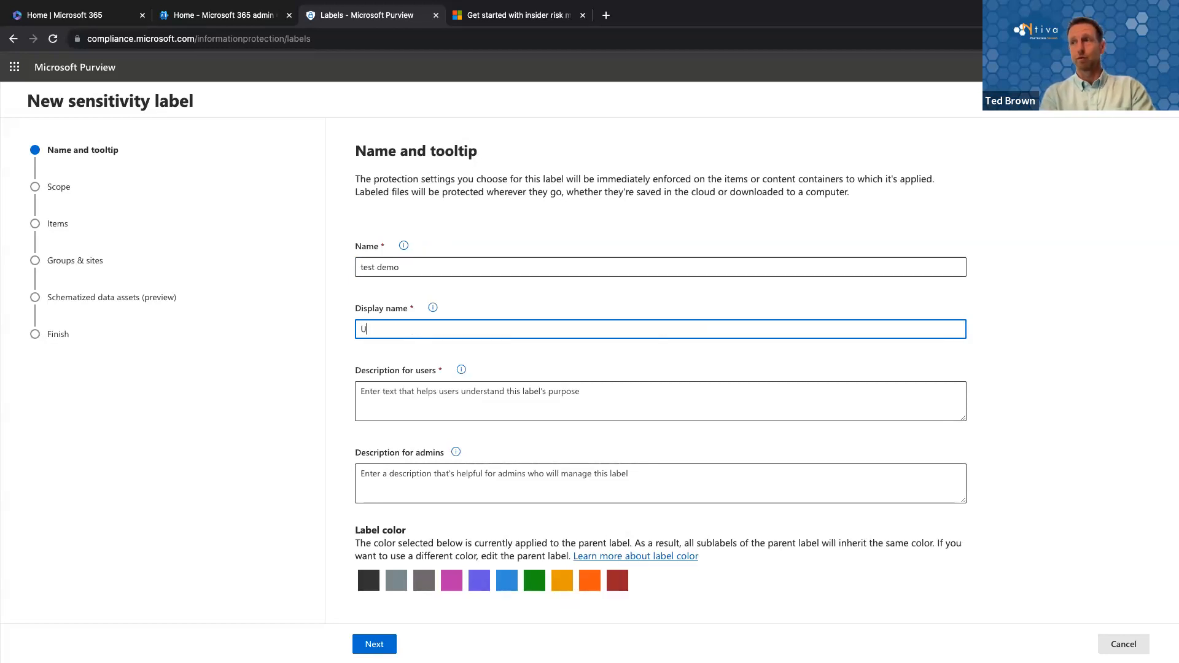
pyautogui.write('se this for demo activity')
# Step: Set the label's description for users to "test test" and its color to blue, and continue to the scope settings
pyautogui.click(408, 407)
pyautogui.write('teat')
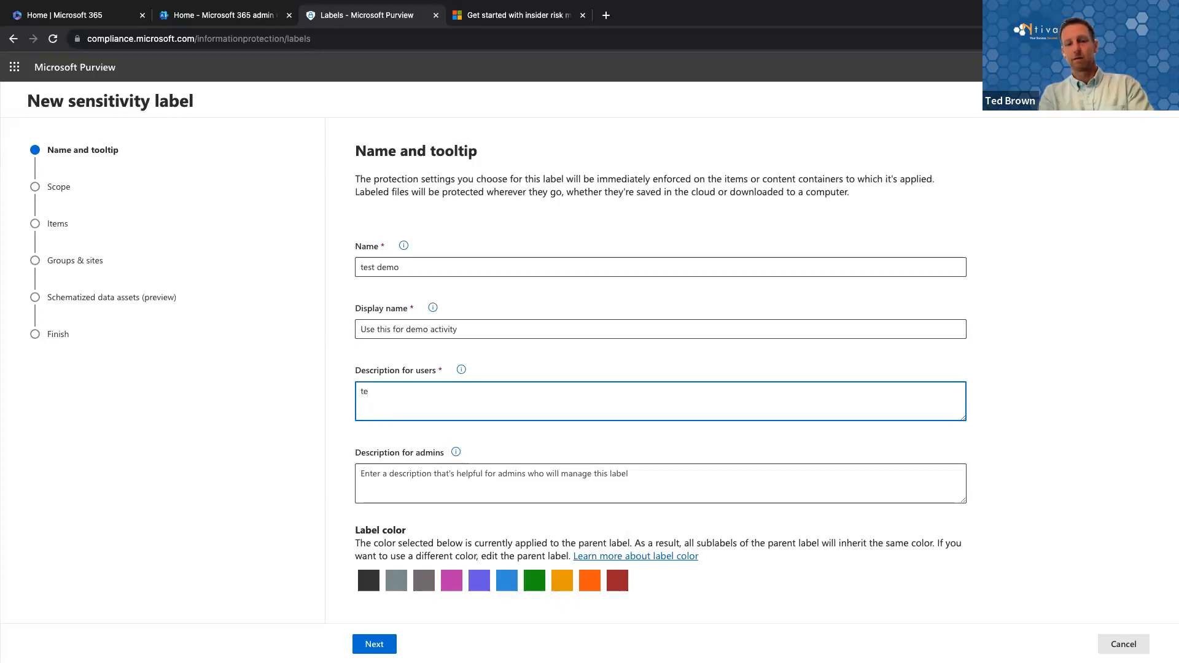
pyautogui.press('BackSpace')
pyautogui.press('BackSpace')
pyautogui.write('st test')
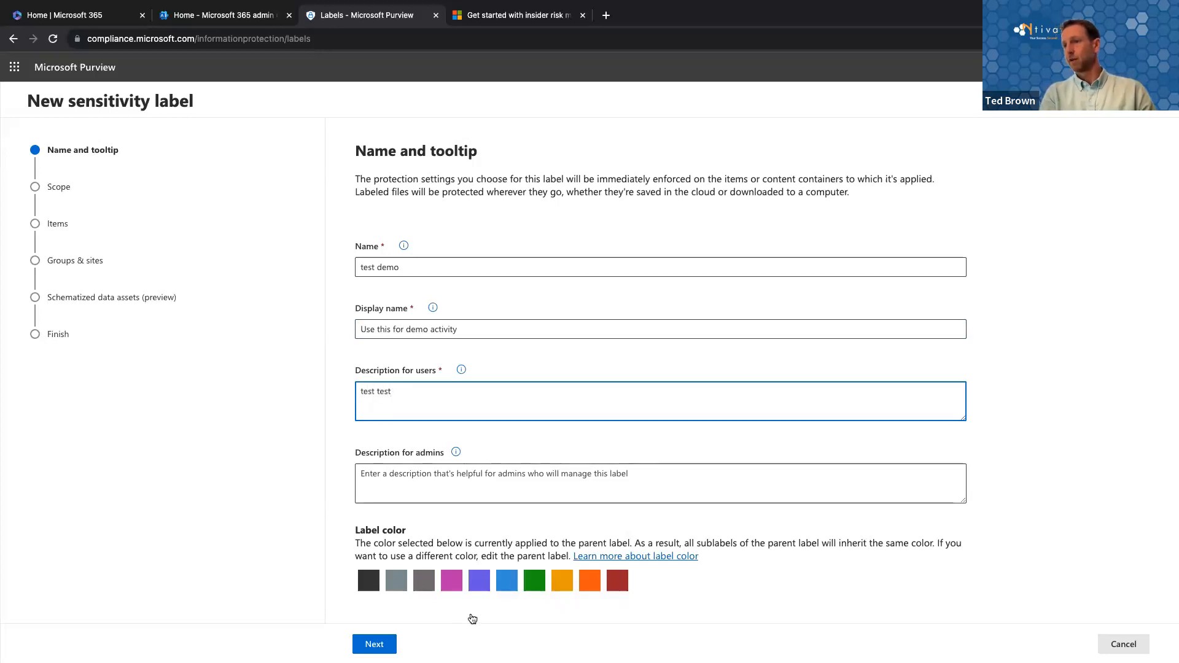
pyautogui.click(506, 581)
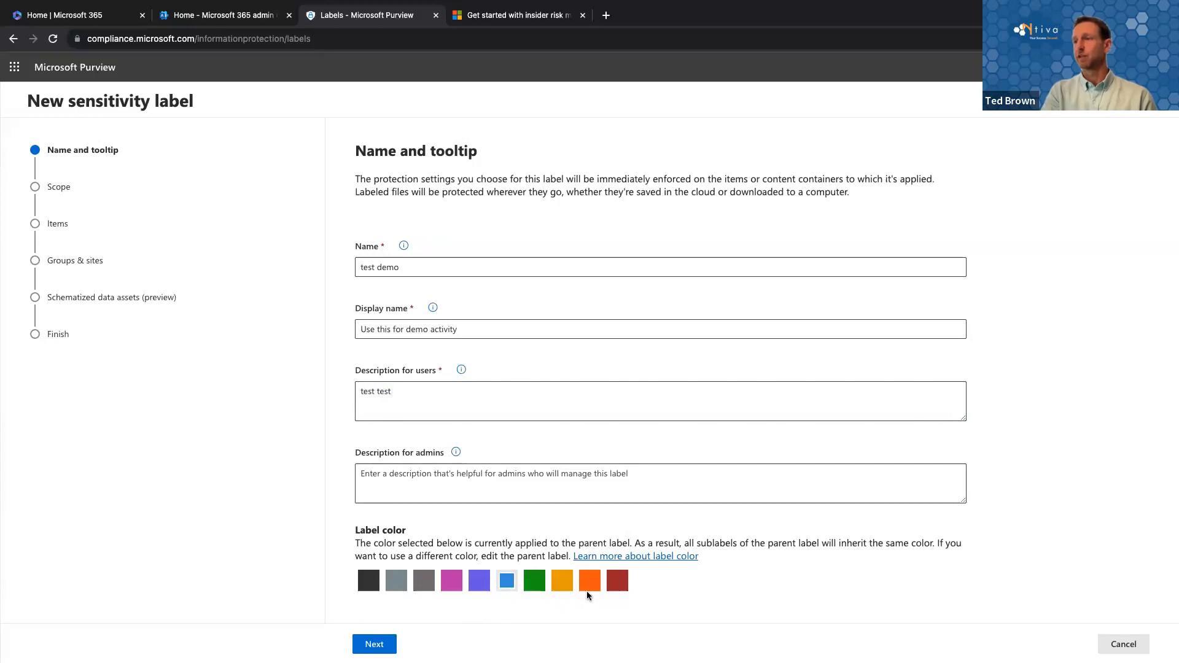
pyautogui.click(374, 645)
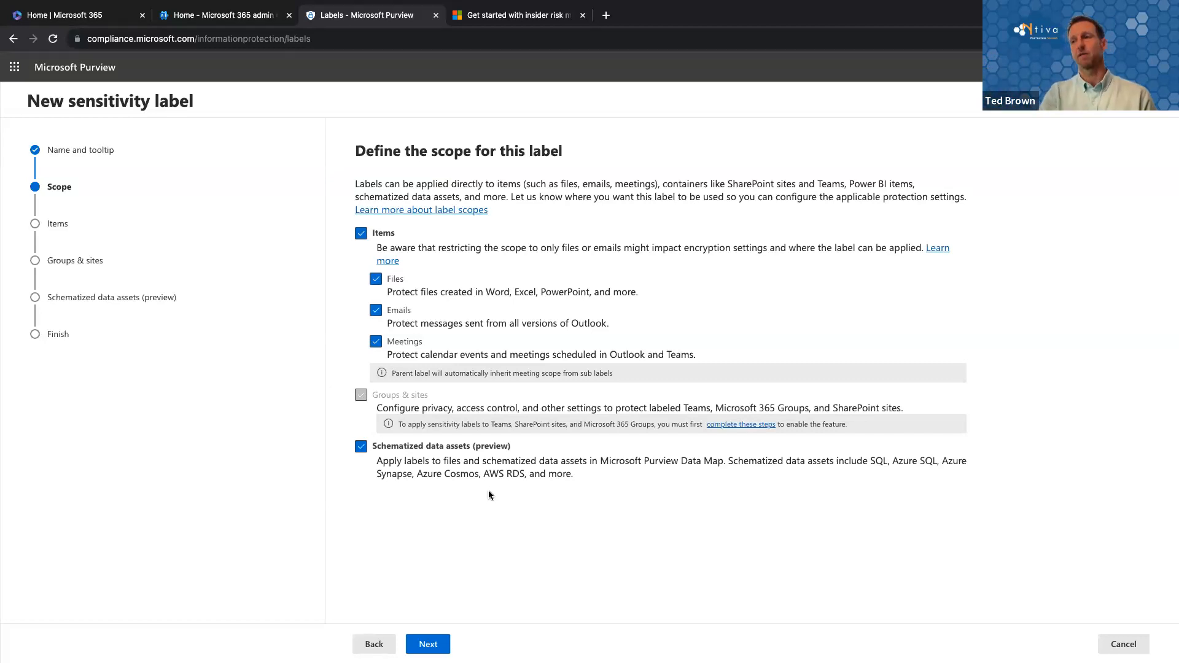
# Step: Accept the default label scope and enable both encryption and content marking for labeled items
pyautogui.click(430, 644)
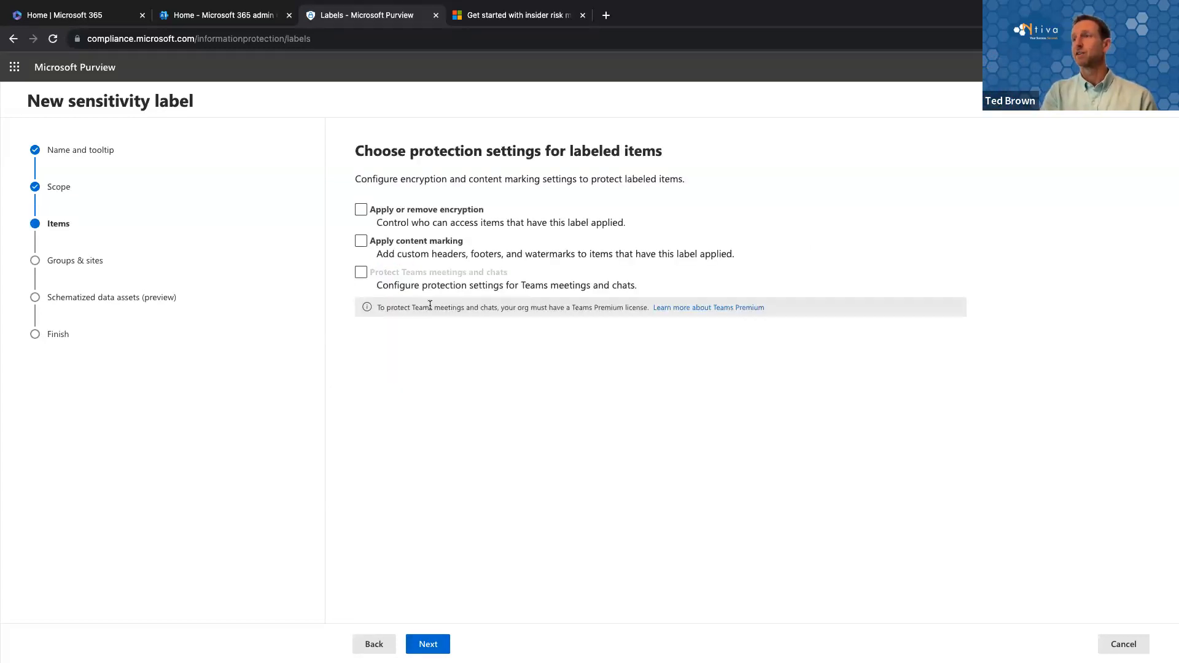
pyautogui.click(395, 215)
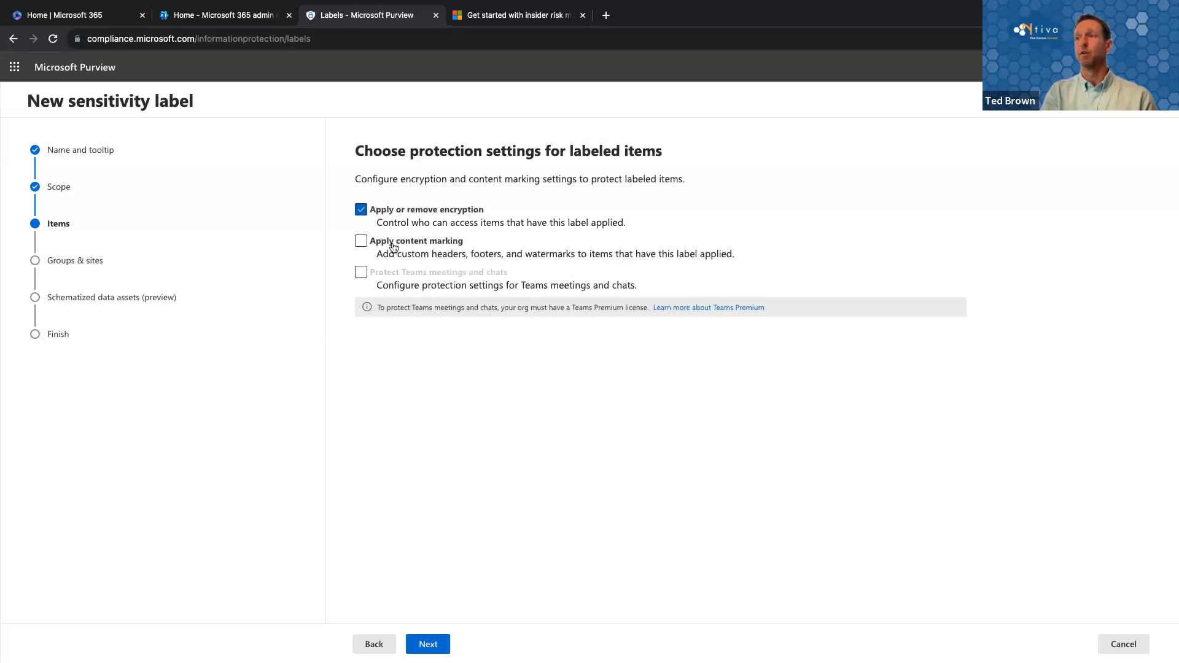
pyautogui.click(392, 241)
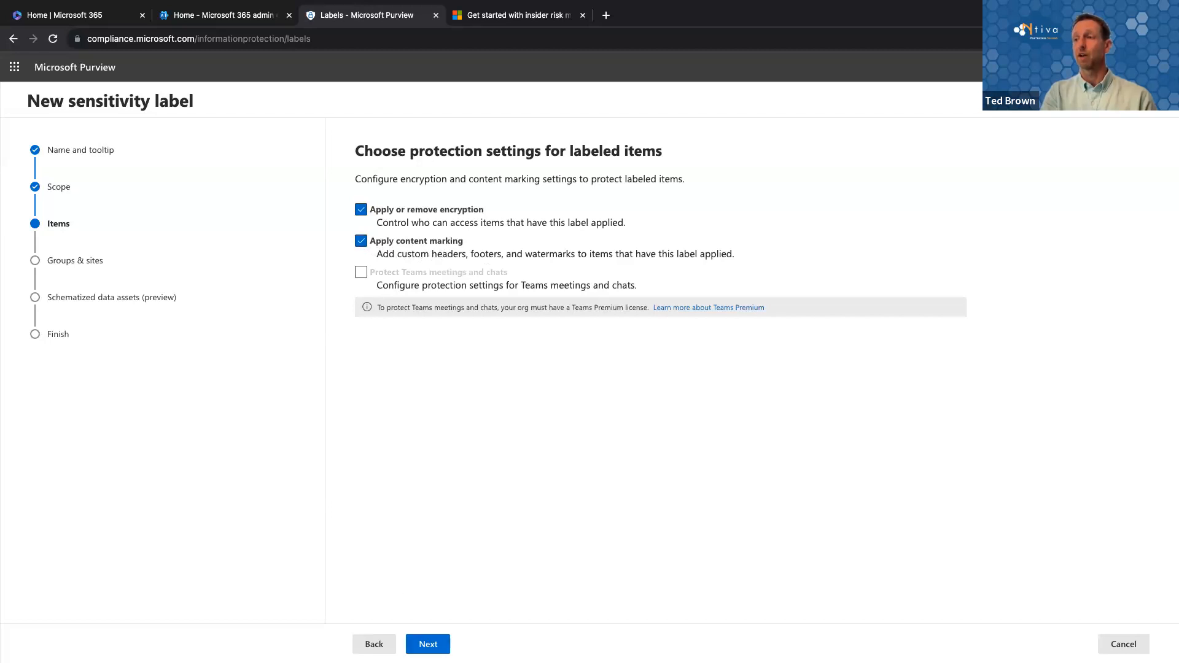
pyautogui.click(427, 645)
# Step: Set the label to remove encryption if the file, email or calendar event is encrypted, and continue to content marking
pyautogui.click(427, 645)
pyautogui.click(650, 396)
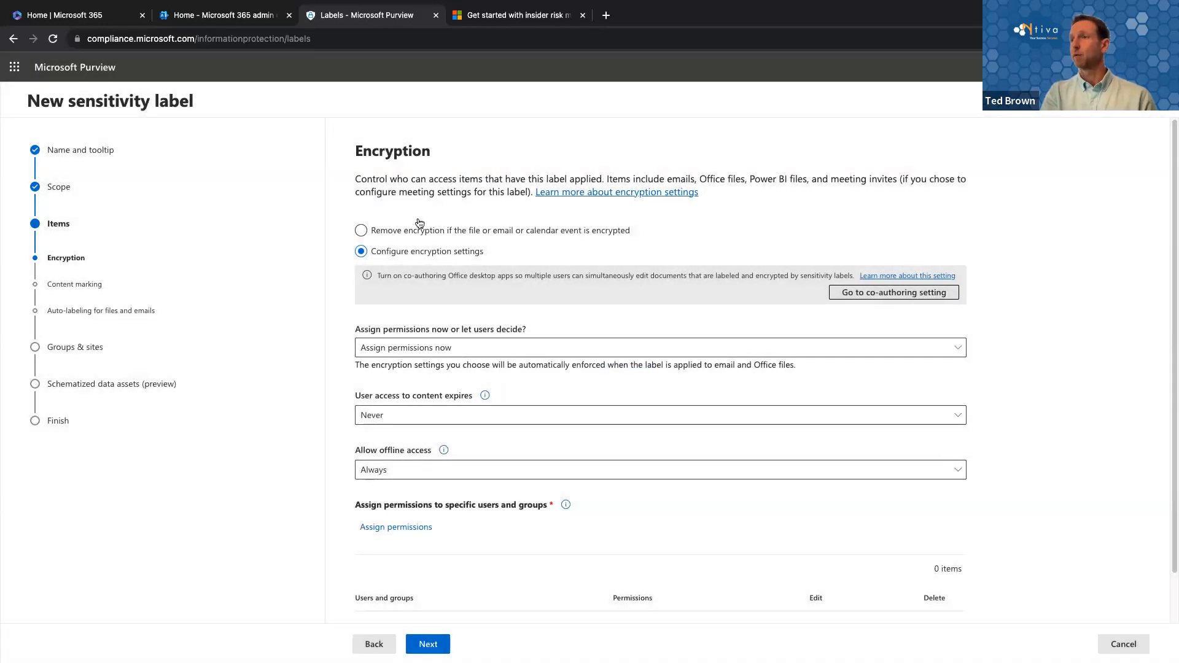
pyautogui.click(415, 237)
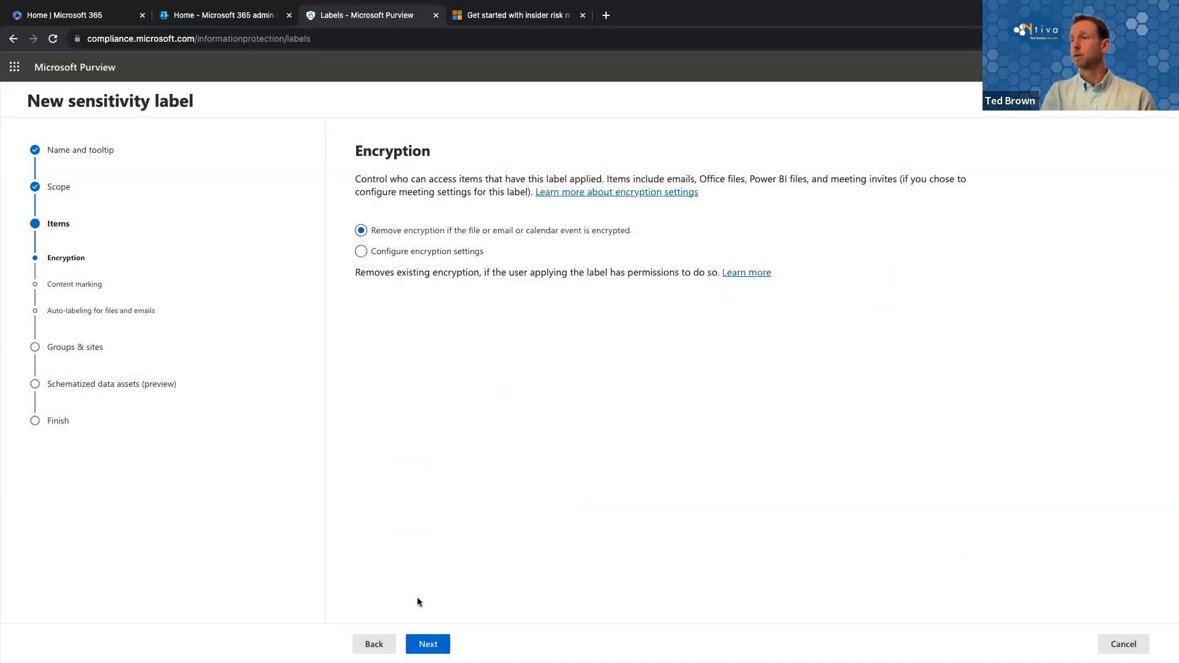
pyautogui.click(419, 641)
# Step: Turn on content marking with a watermark and a footer, and check the watermark text options without changing them
pyautogui.click(372, 281)
pyautogui.click(384, 304)
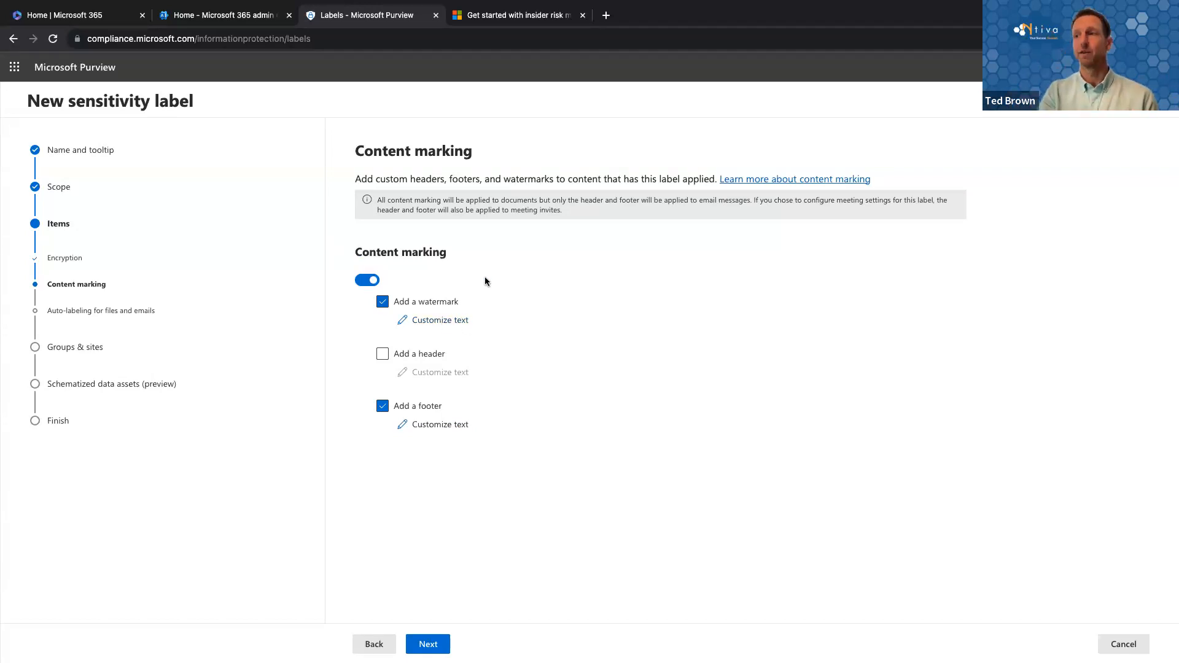
pyautogui.click(441, 320)
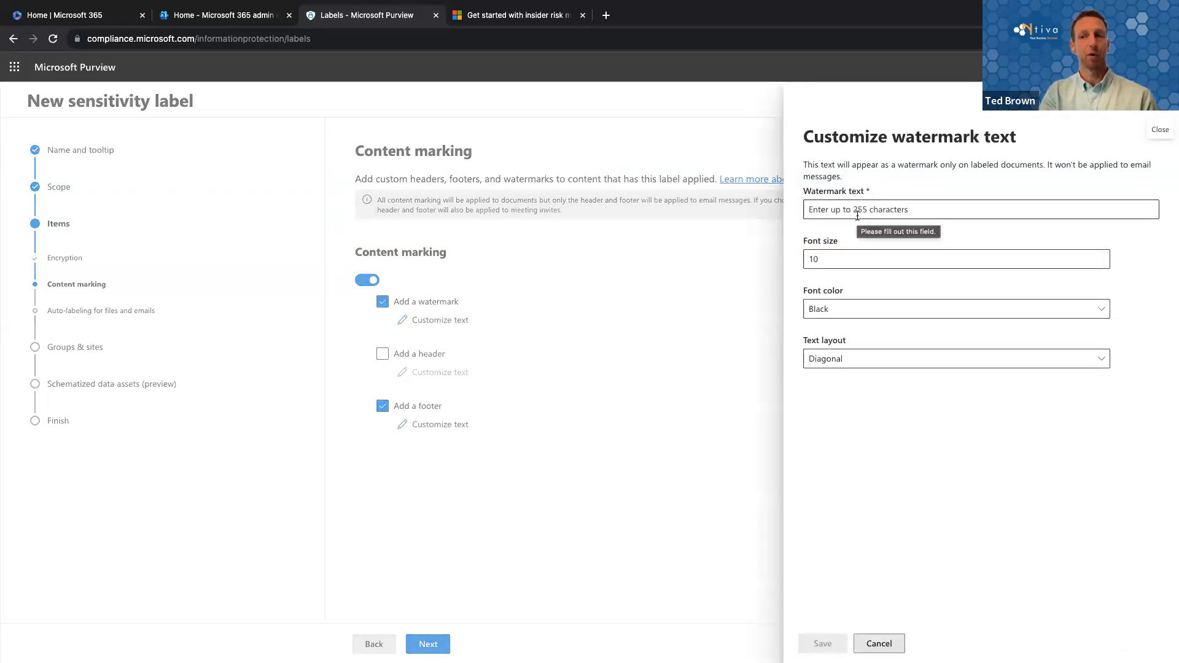
pyautogui.click(879, 643)
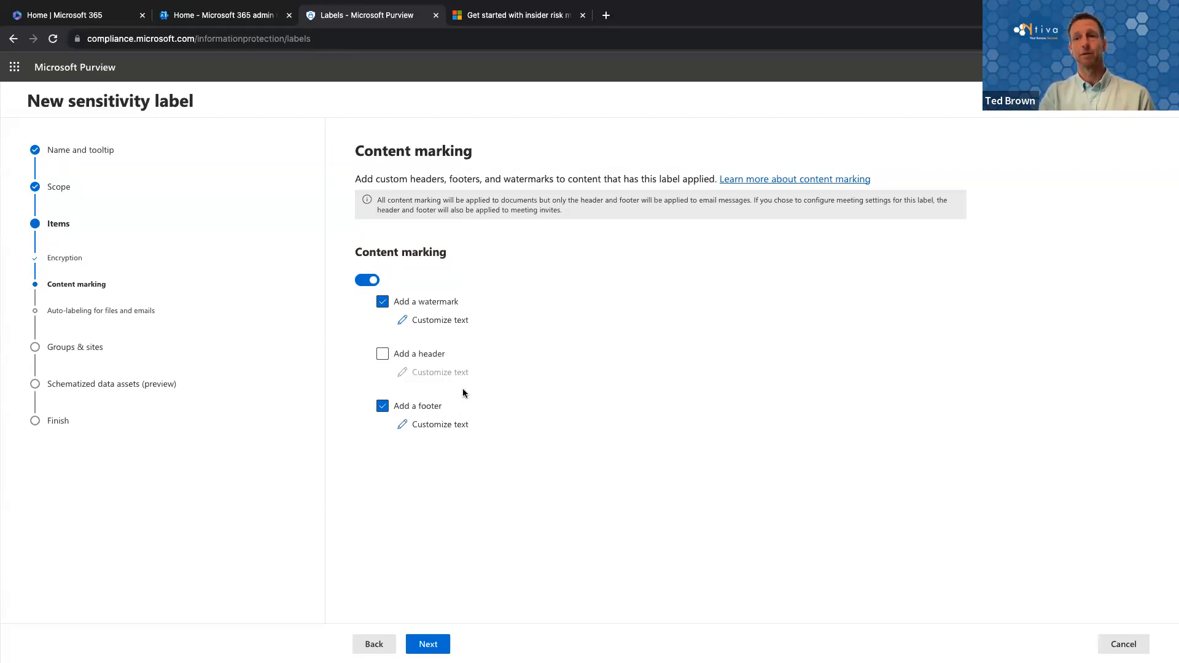
# Step: Switch to the virtual machine desktop, move the Demo1 window aside and bring the Win10-D2 machine to the front
pyautogui.hotkey('ctrl', 'Right')
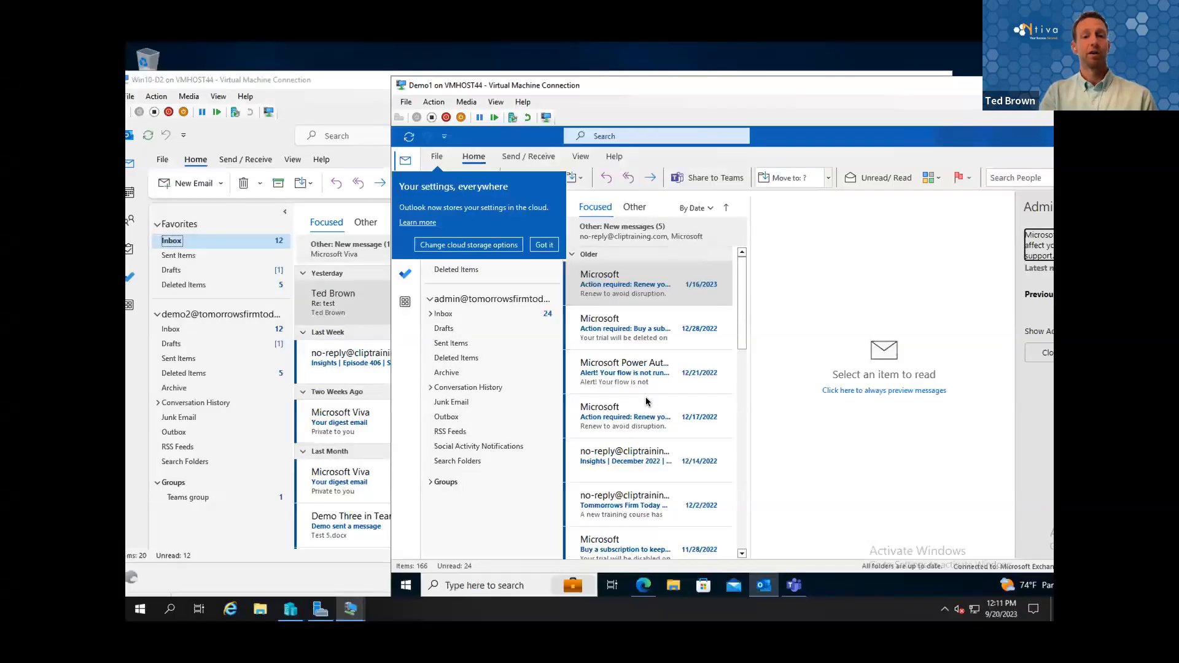
pyautogui.moveTo(621, 92); pyautogui.dragTo(725, 114)
pyautogui.click(336, 83)
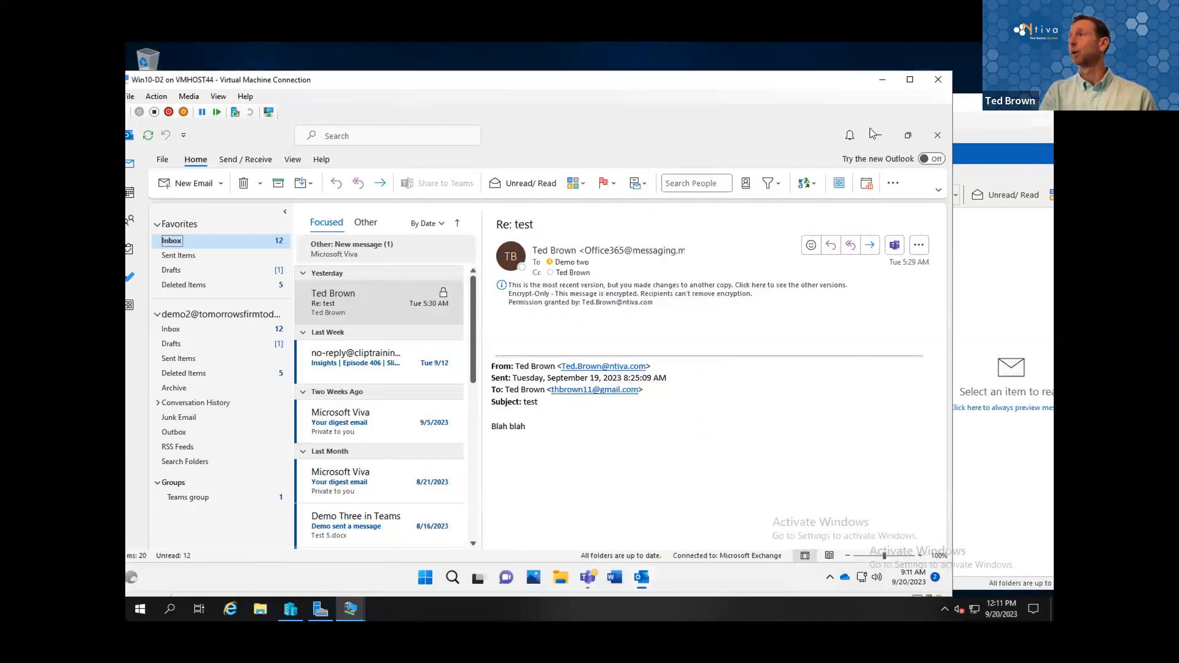
pyautogui.click(990, 111)
pyautogui.moveTo(779, 110); pyautogui.dragTo(786, 93)
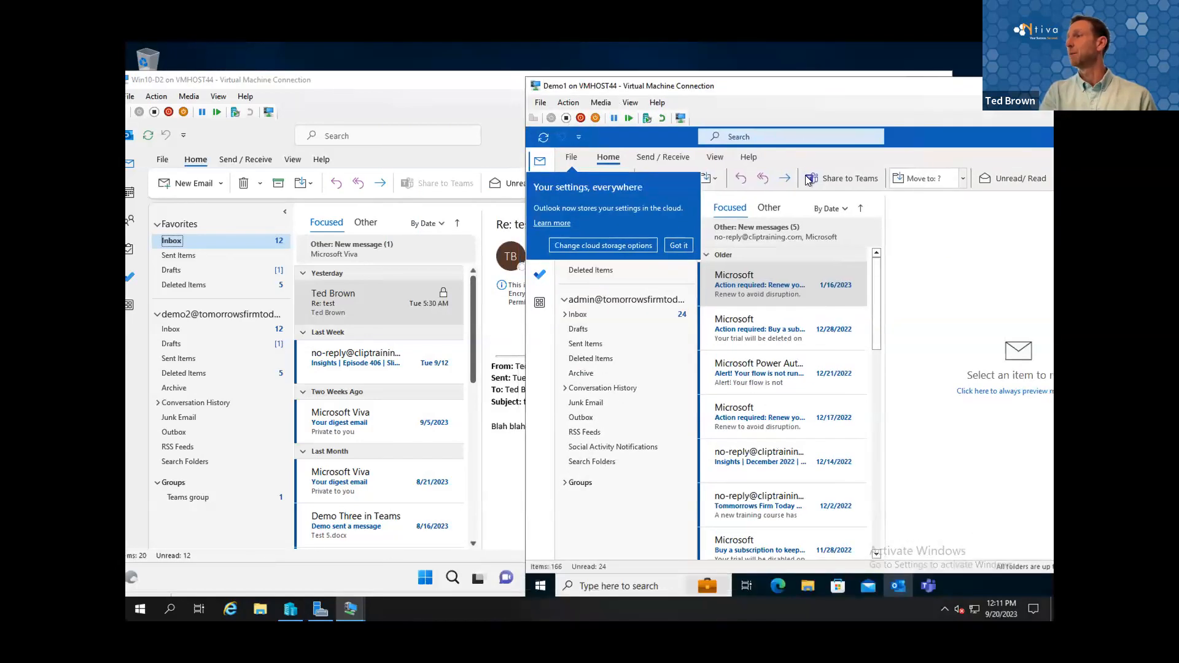
pyautogui.click(430, 90)
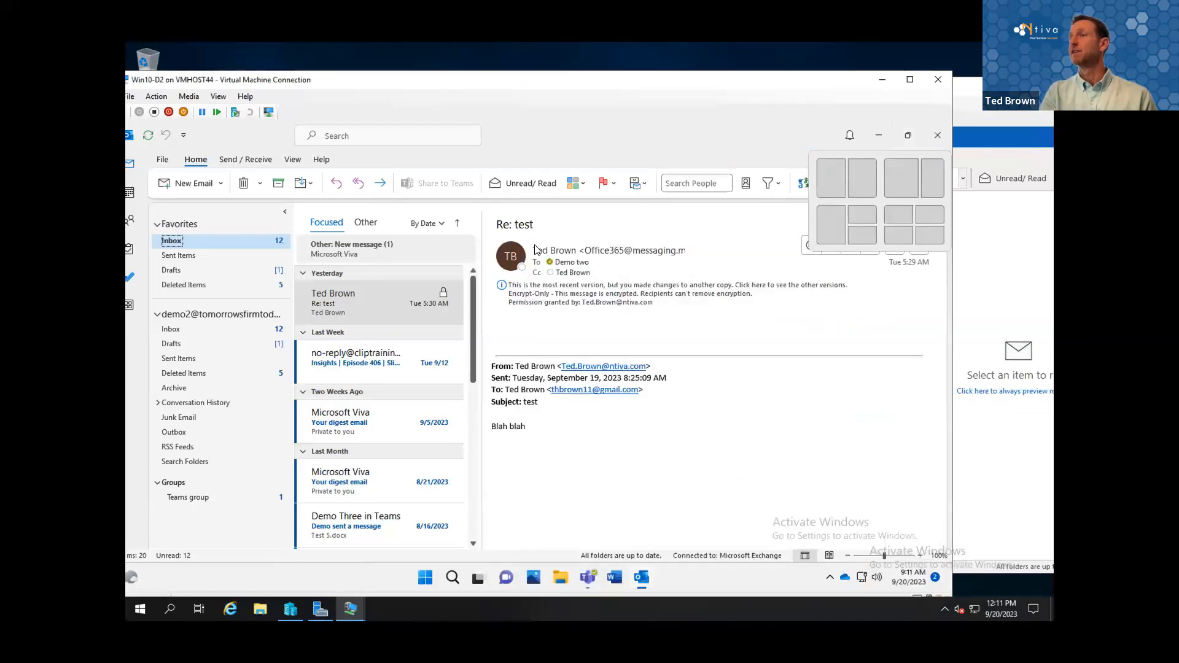
# Step: Open Word in the Win10-D2 machine and write "This is a project test" in a blank document
pyautogui.click(619, 579)
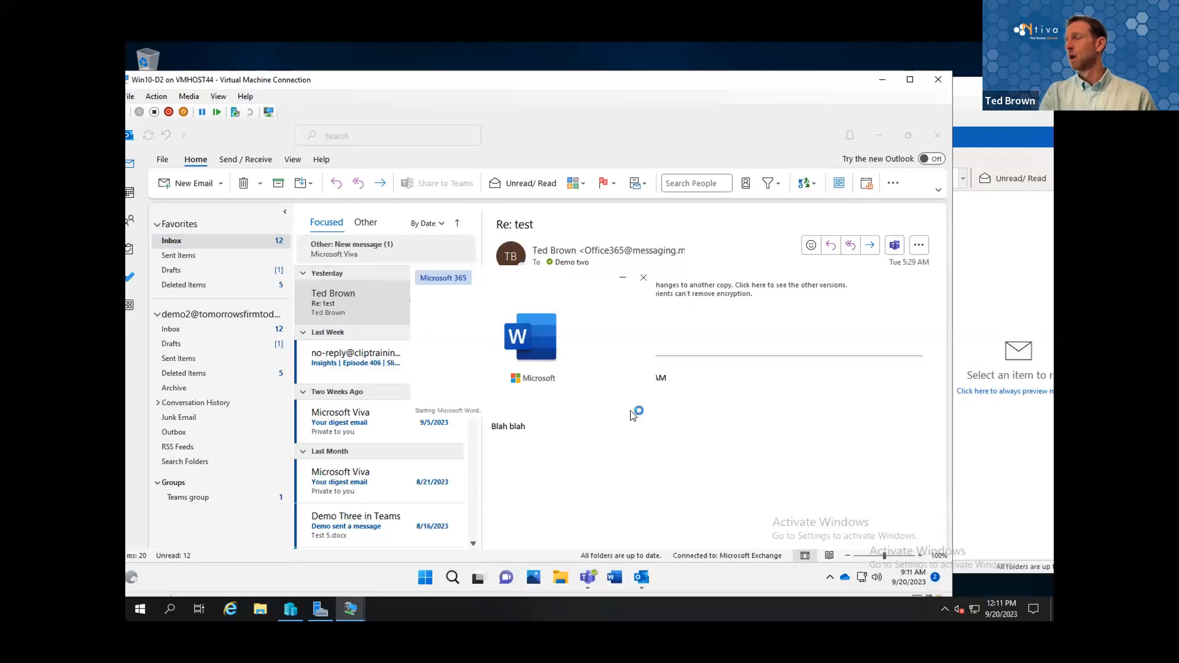
pyautogui.click(270, 260)
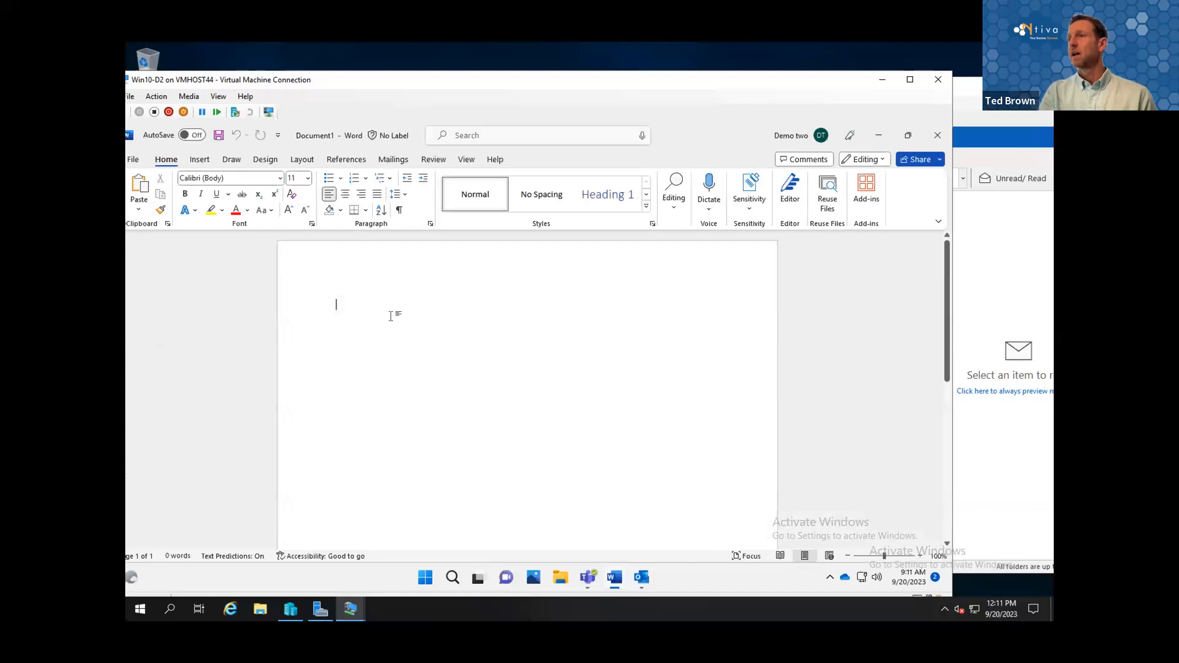
pyautogui.write('Thi')
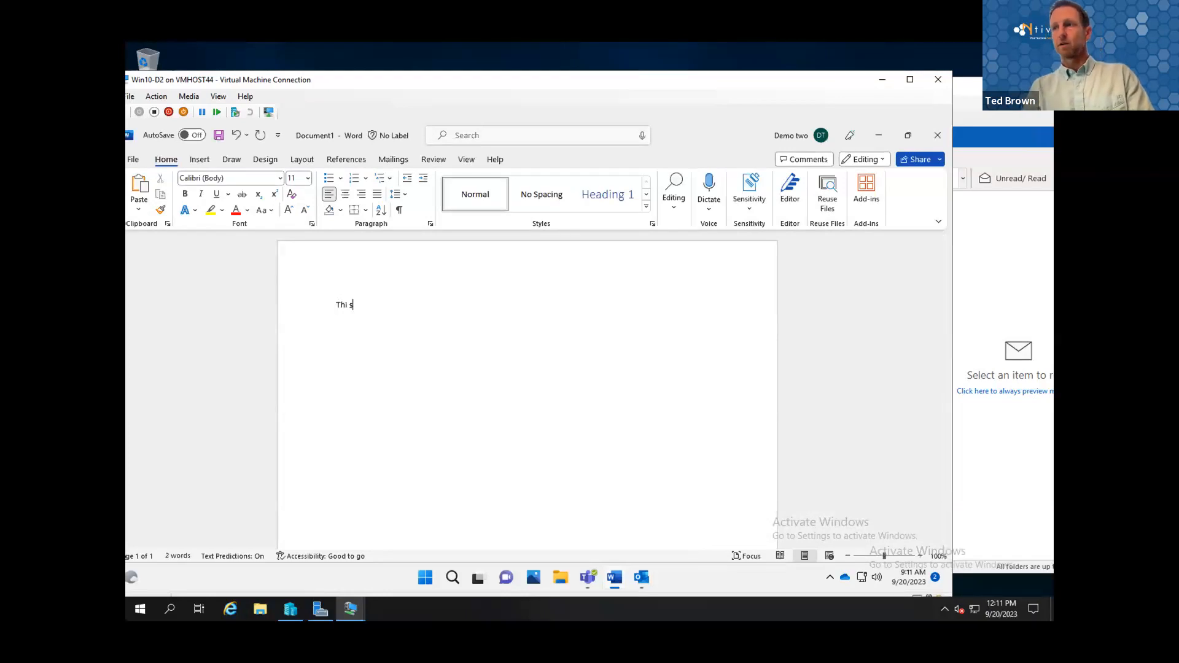
pyautogui.write('s is a ')
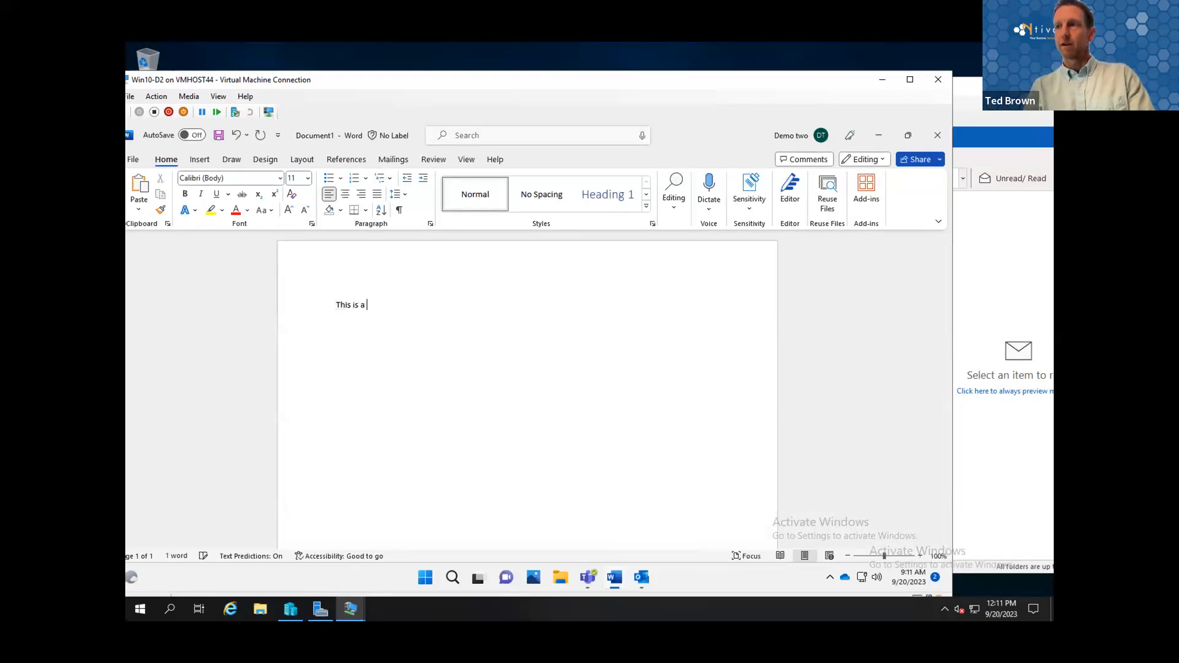
pyautogui.write('project test')
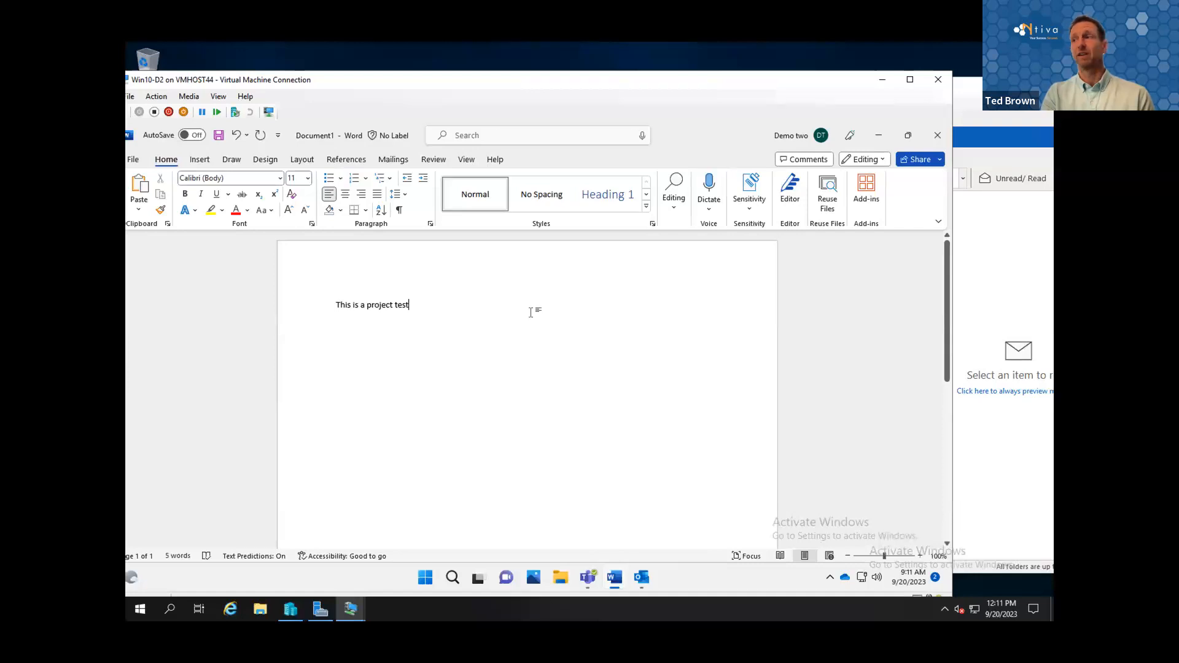
# Step: Review the available sensitivity labels, start saving the document and choose the "TF2D- Project Test" label for it
pyautogui.click(755, 207)
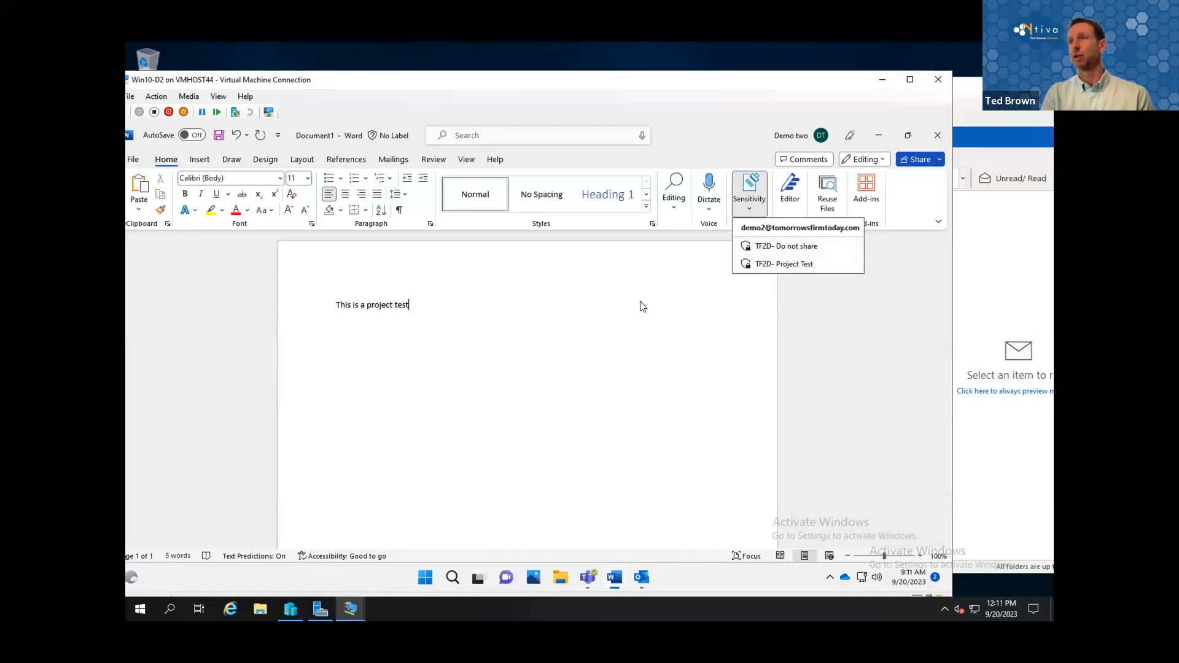
pyautogui.click(604, 291)
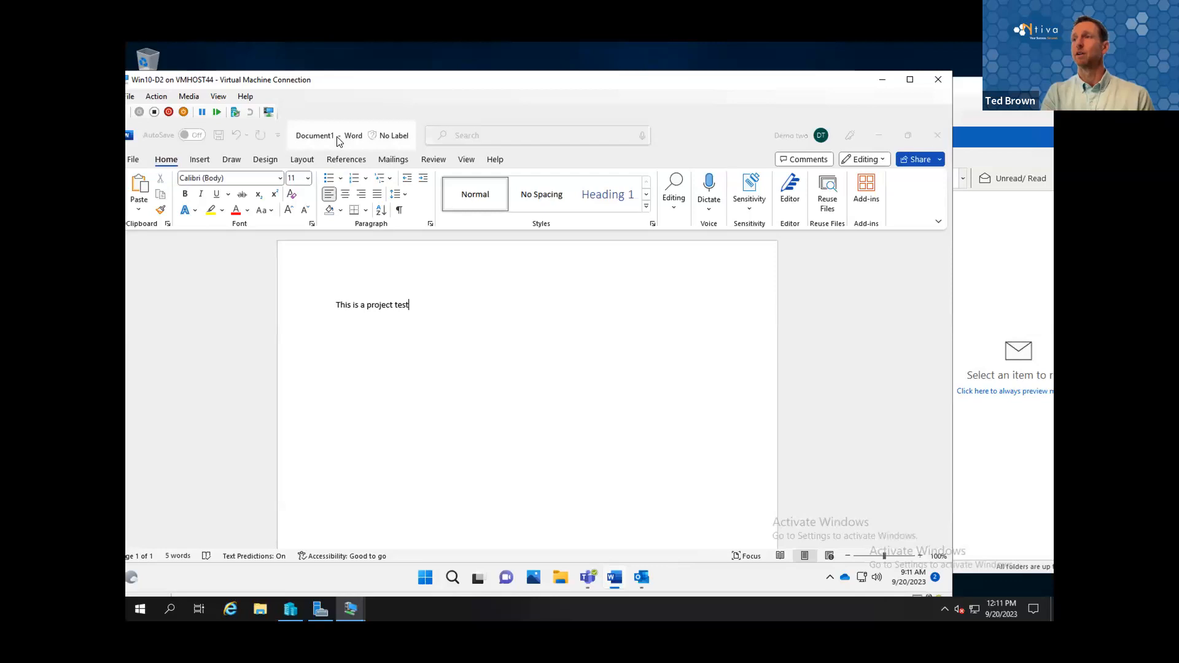
pyautogui.hotkey('ctrl', 's')
pyautogui.click(477, 421)
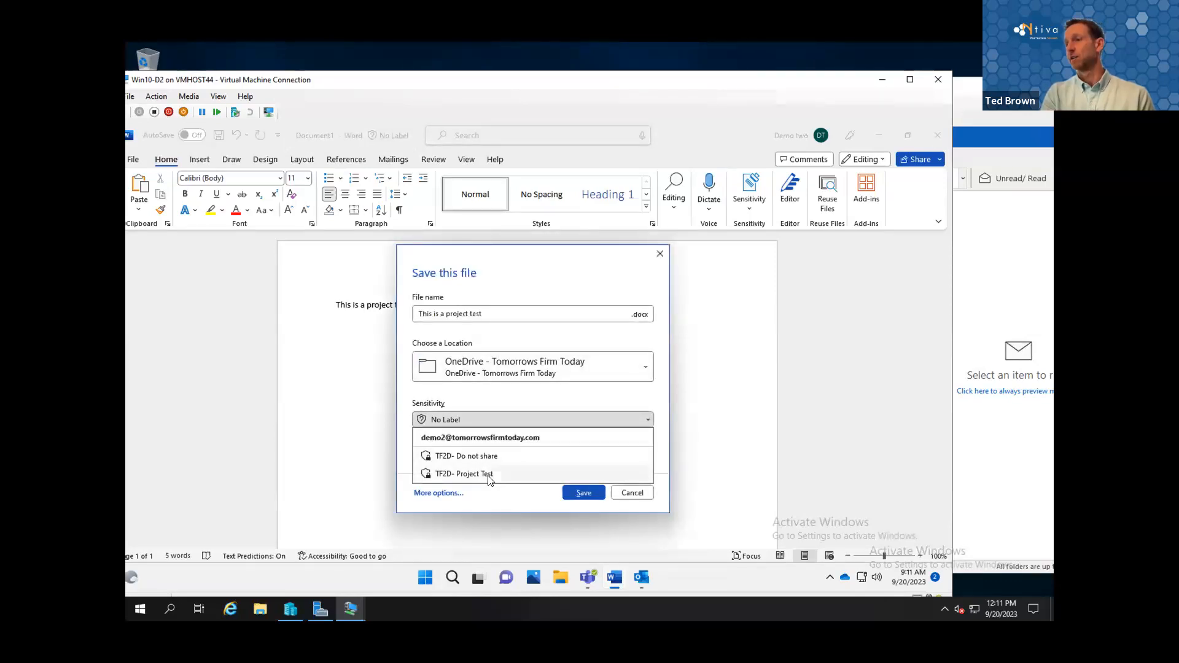
pyautogui.click(490, 475)
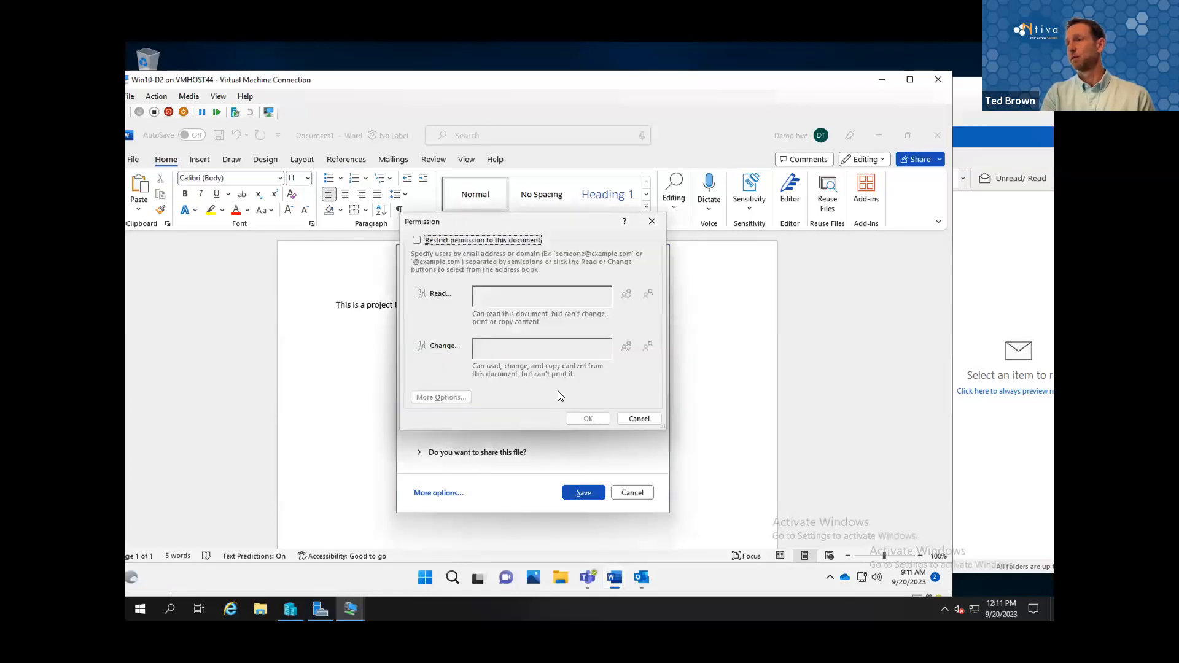
# Step: Restrict permission to the document, giving everyone in the organization change access, and save it to OneDrive
pyautogui.click(472, 241)
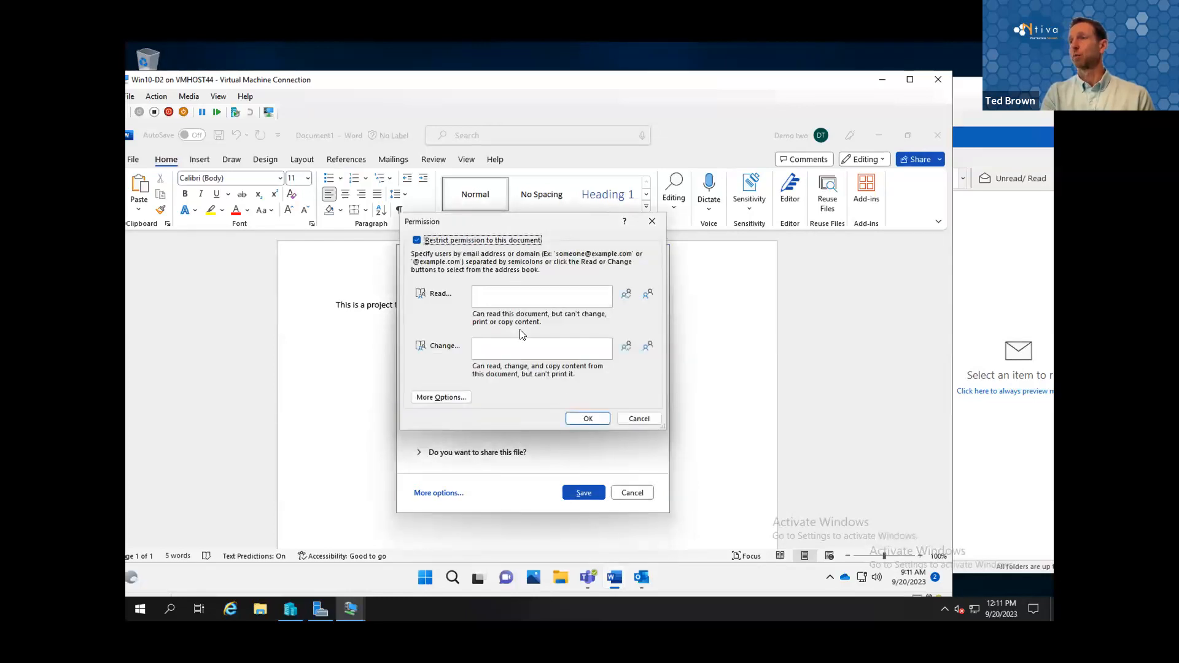
pyautogui.click(649, 347)
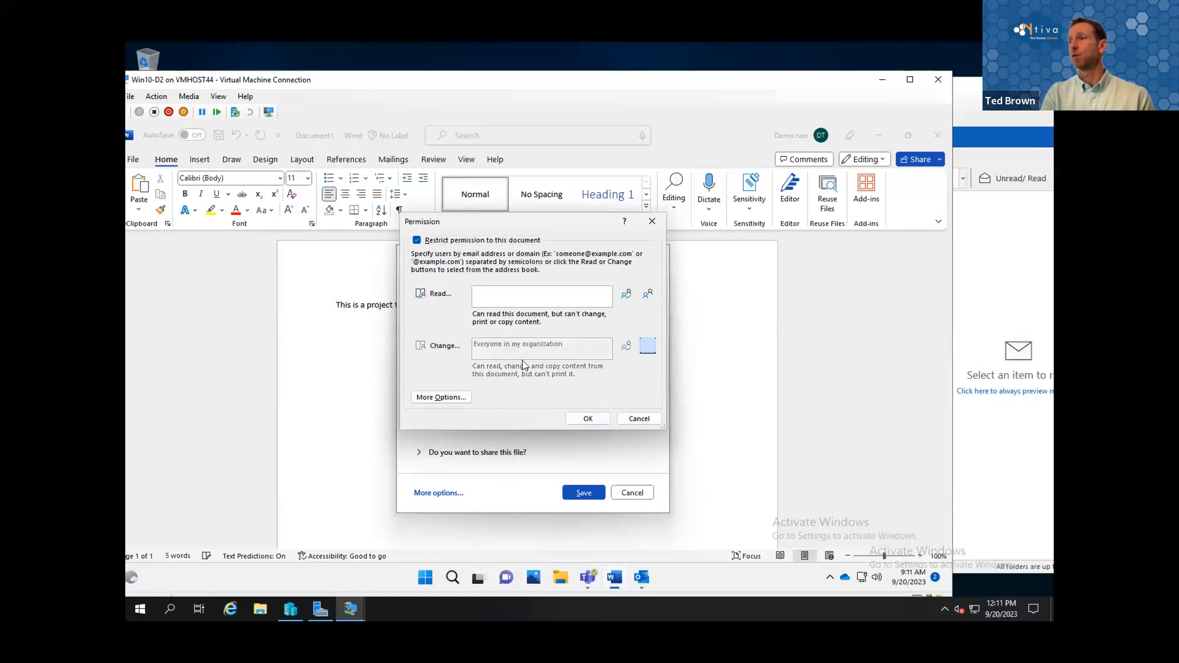
pyautogui.click(588, 419)
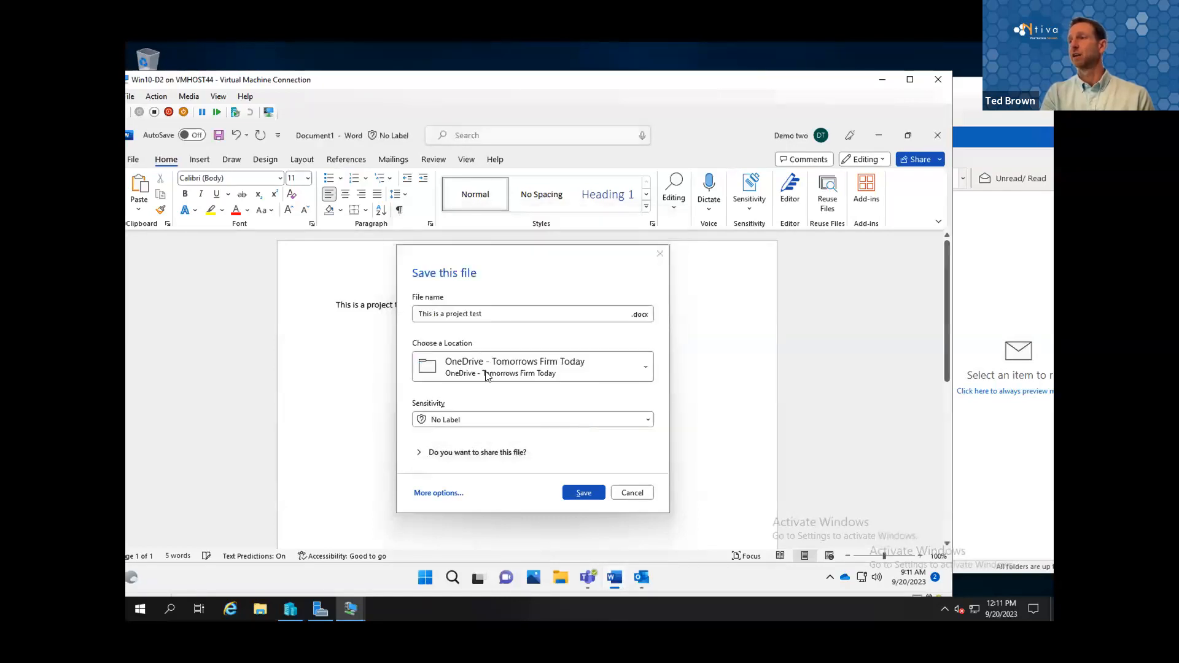
pyautogui.click(594, 508)
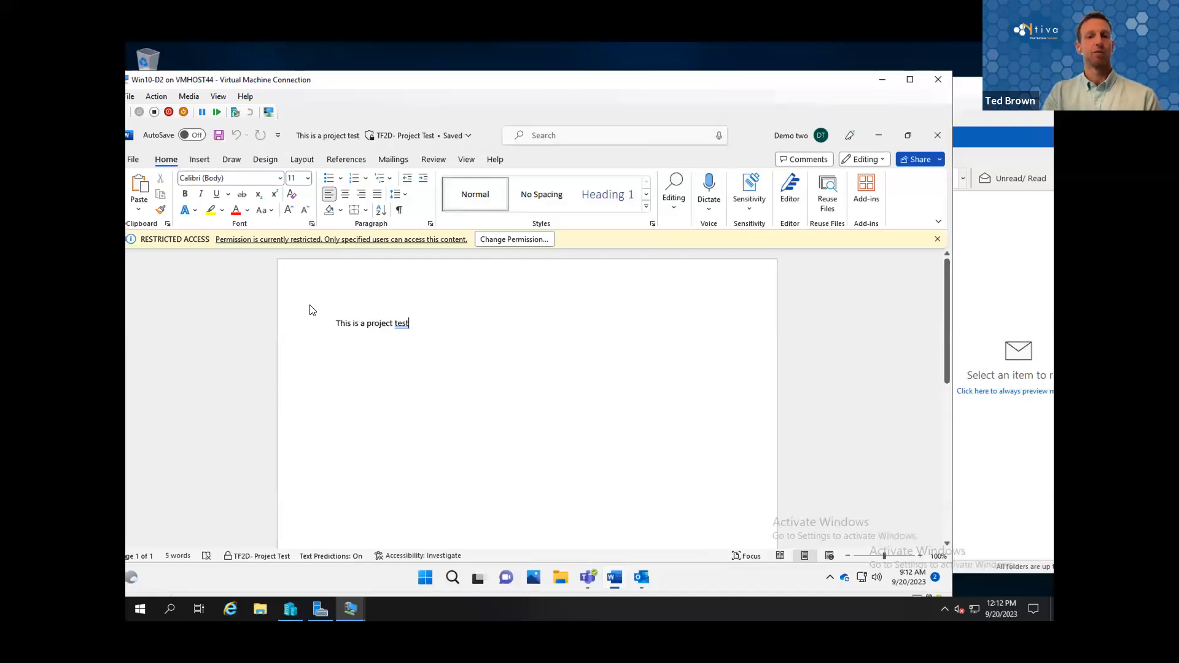
# Step: Open the print preview of the document to examine the label's watermark and footer
pyautogui.click(134, 161)
pyautogui.click(161, 373)
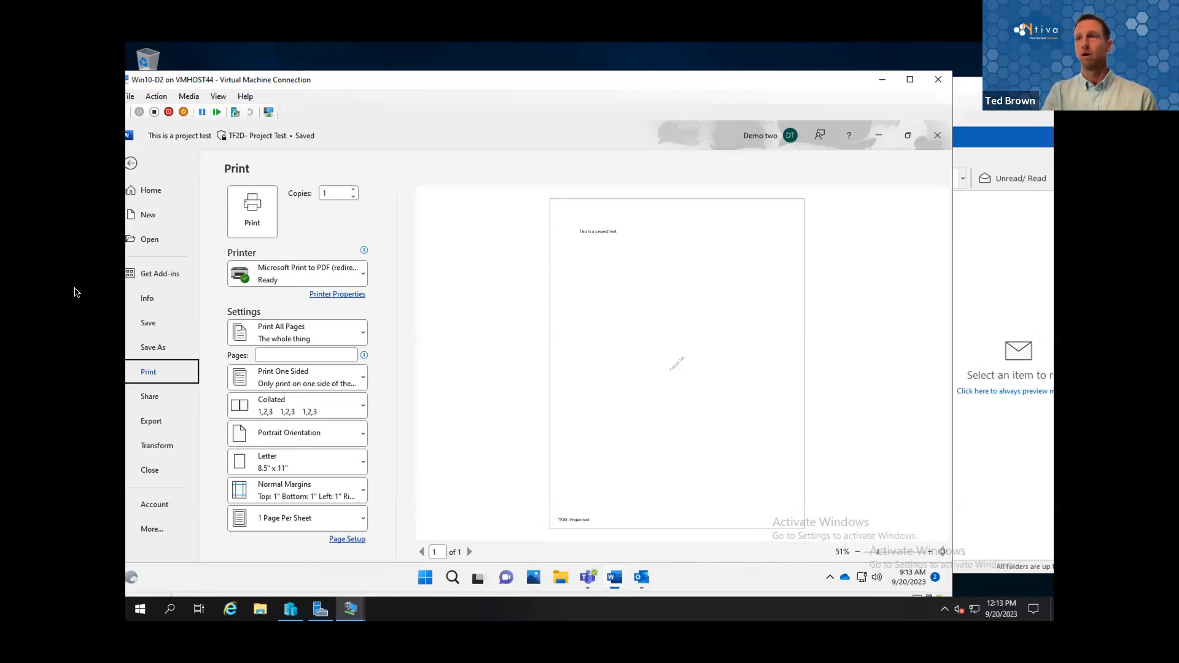
# Step: Switch to the local desktop's untitled Outlook message and address it to the personal Gmail recipient
pyautogui.press('ctrl+super+Left')
pyautogui.press('ctrl+super+Right')
pyautogui.press('ctrl+super+Right')
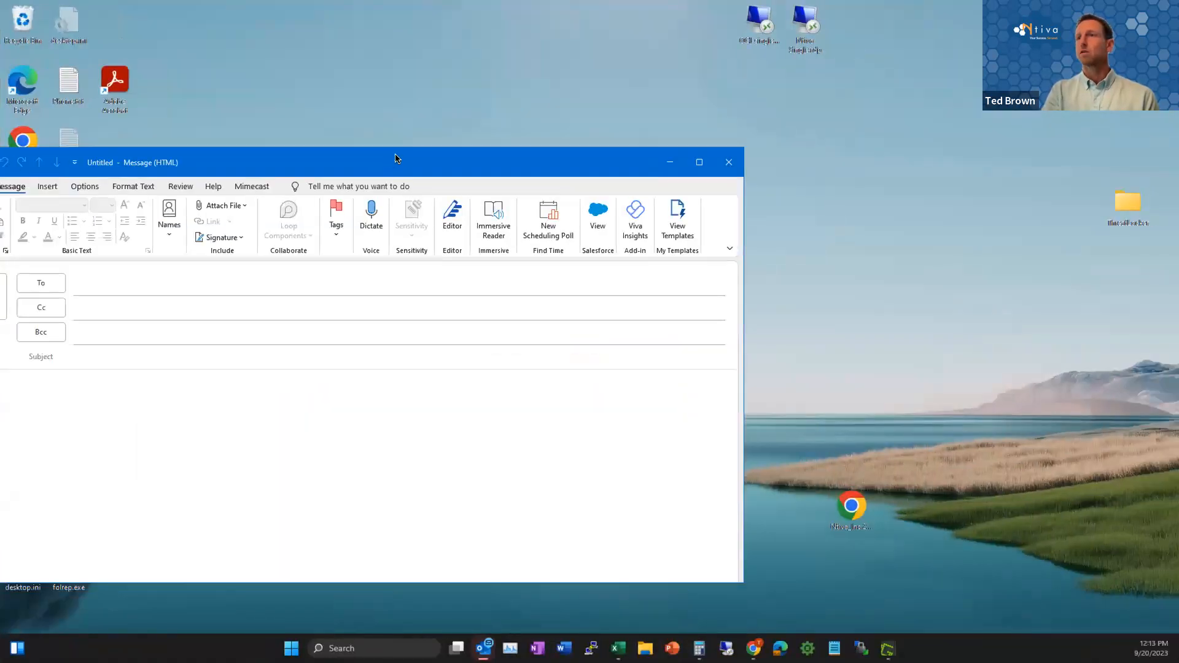
pyautogui.write('thj')
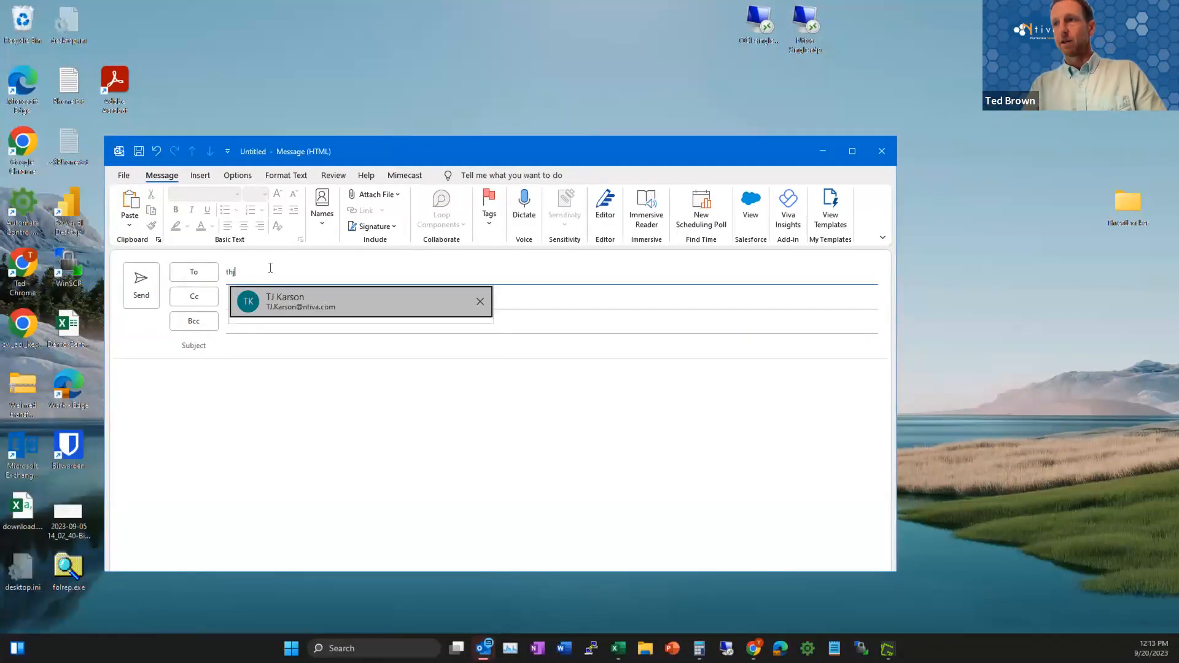
pyautogui.press('Return')
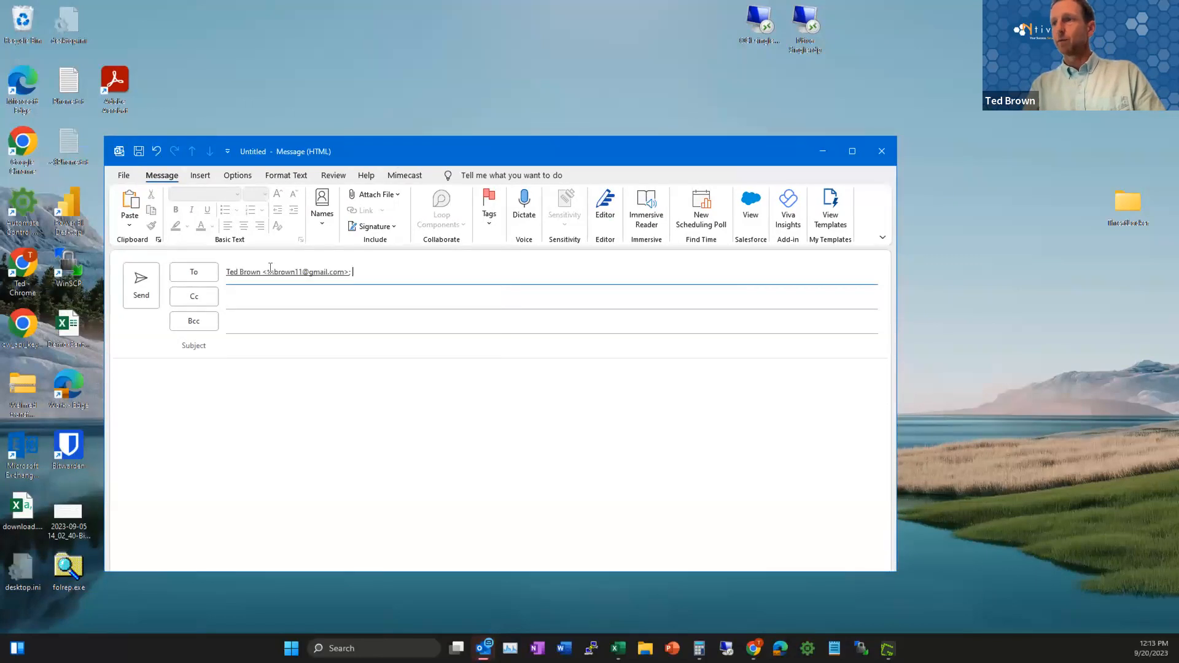
# Step: Apply the Encrypt-Only restriction to the email message and return to composing it
pyautogui.click(125, 176)
pyautogui.click(243, 236)
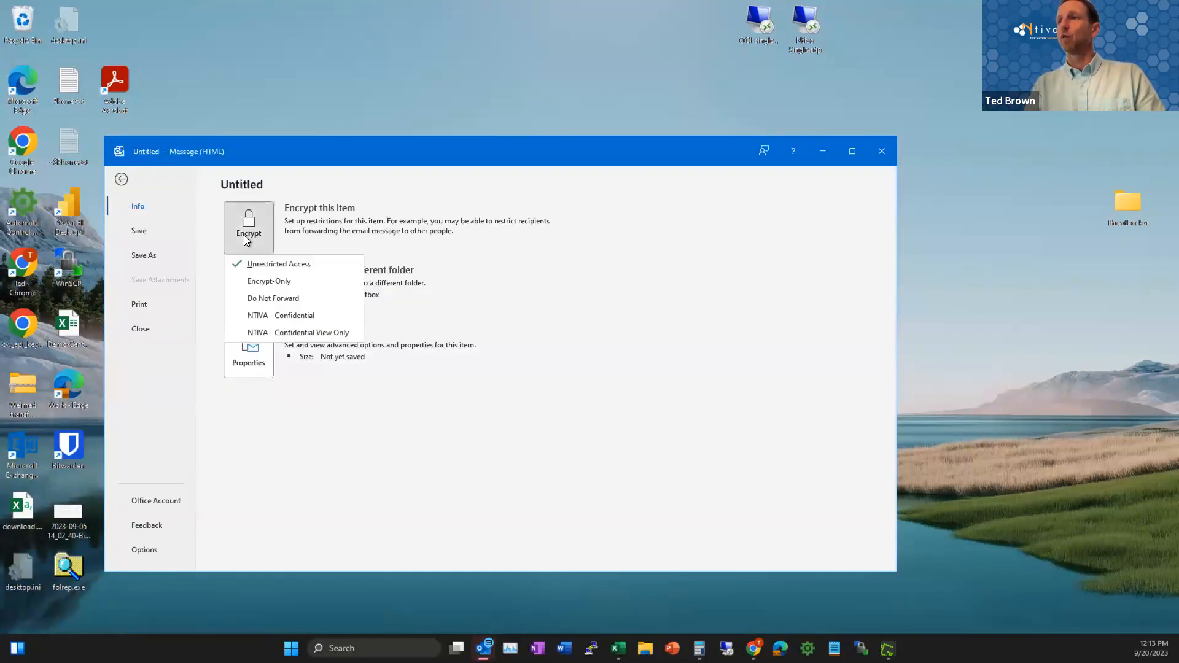
pyautogui.click(293, 282)
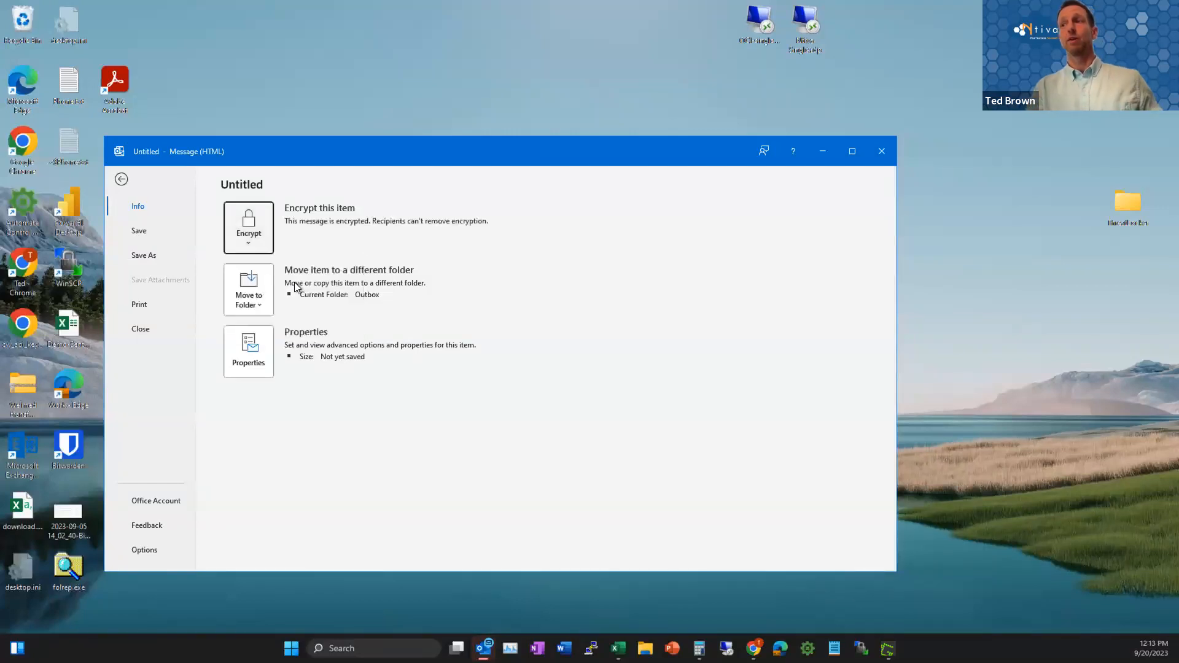
pyautogui.click(122, 179)
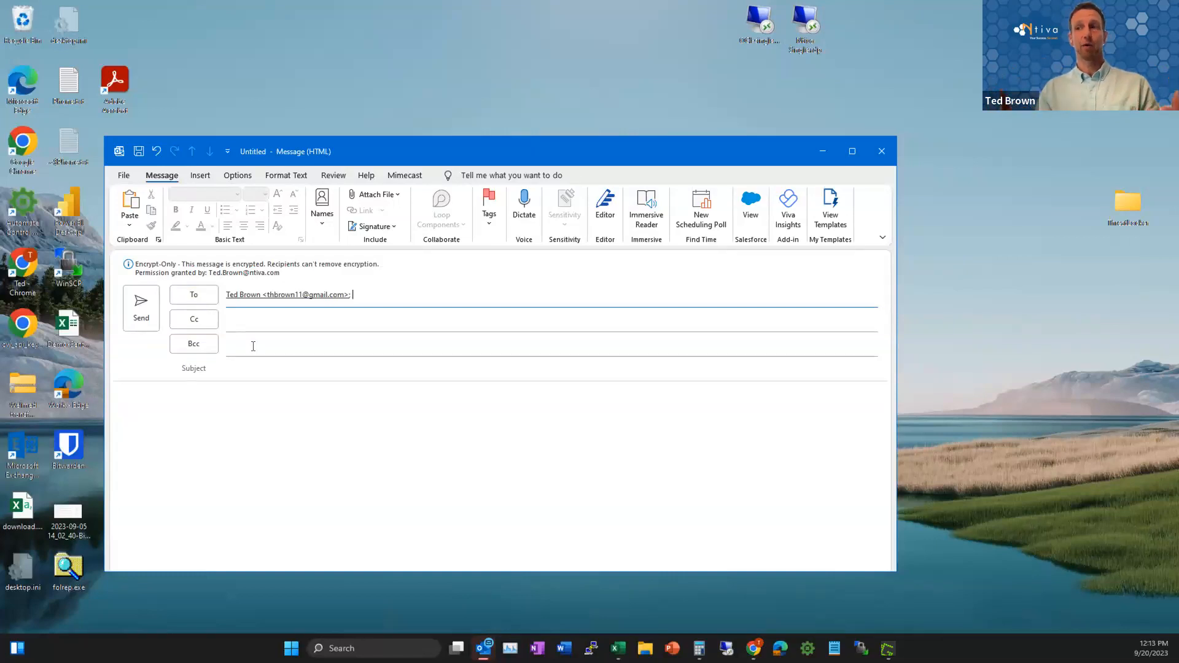
# Step: Enter the subject "this a test email" and send the encrypted message
pyautogui.click(257, 367)
pyautogui.write('this a test email')
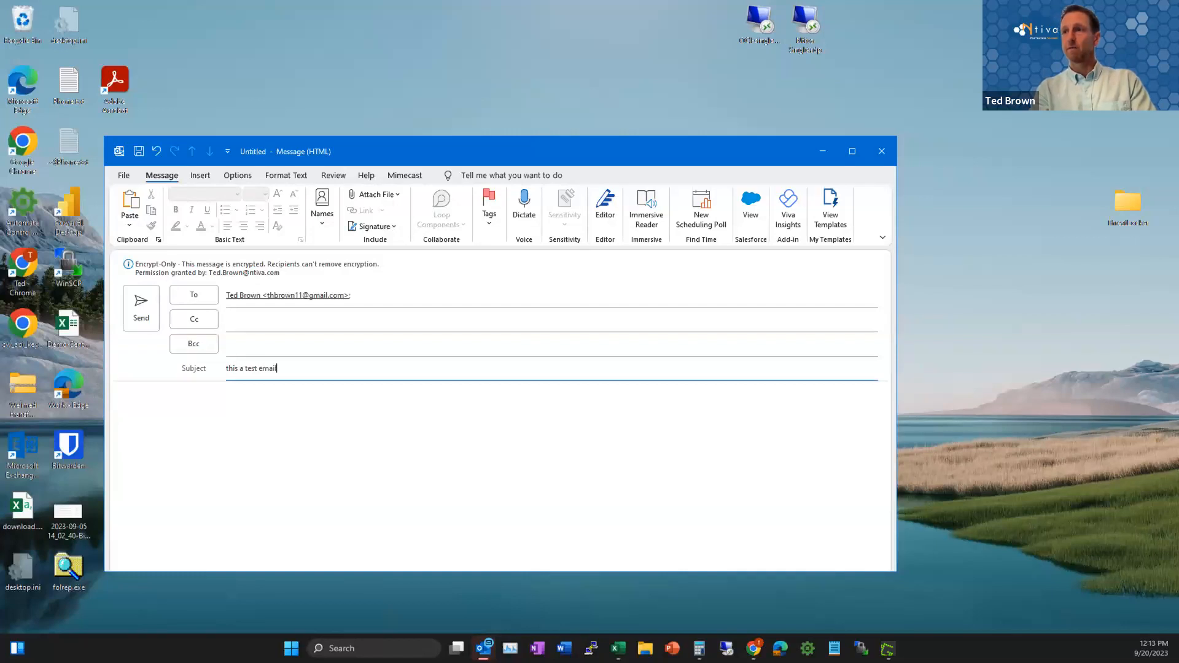
pyautogui.click(141, 307)
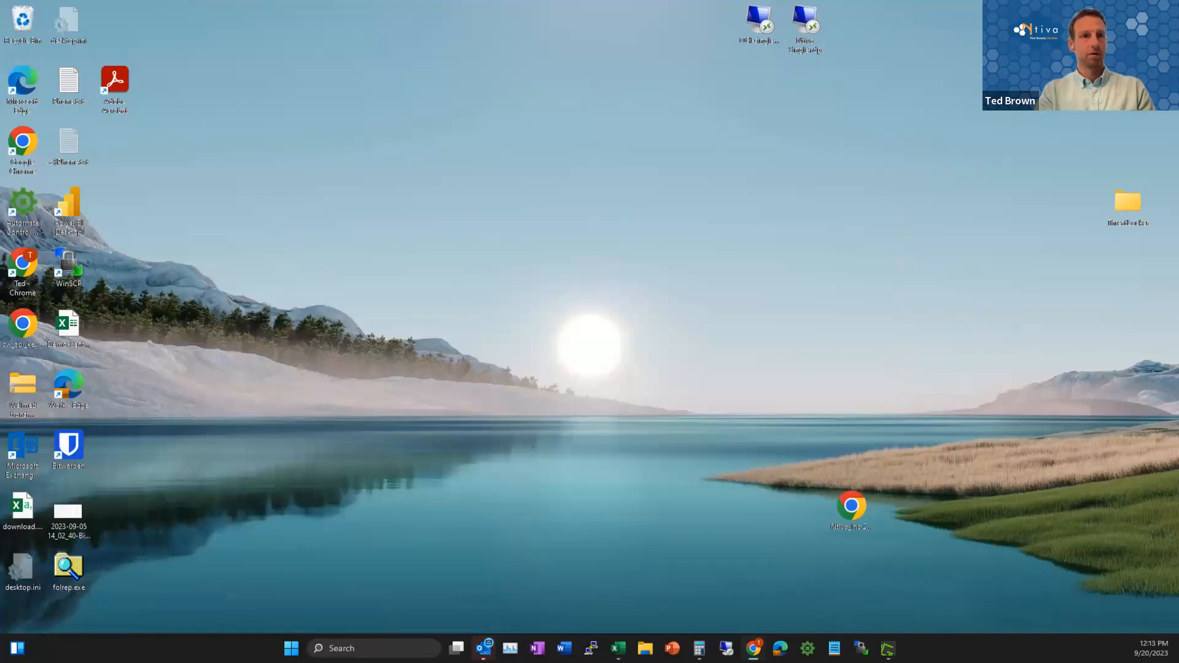
# Step: Switch to Gmail in Chrome, open the protected message "important" for reading and choose to sign in with Google
pyautogui.moveTo(0, 147); pyautogui.dragTo(169, 161)
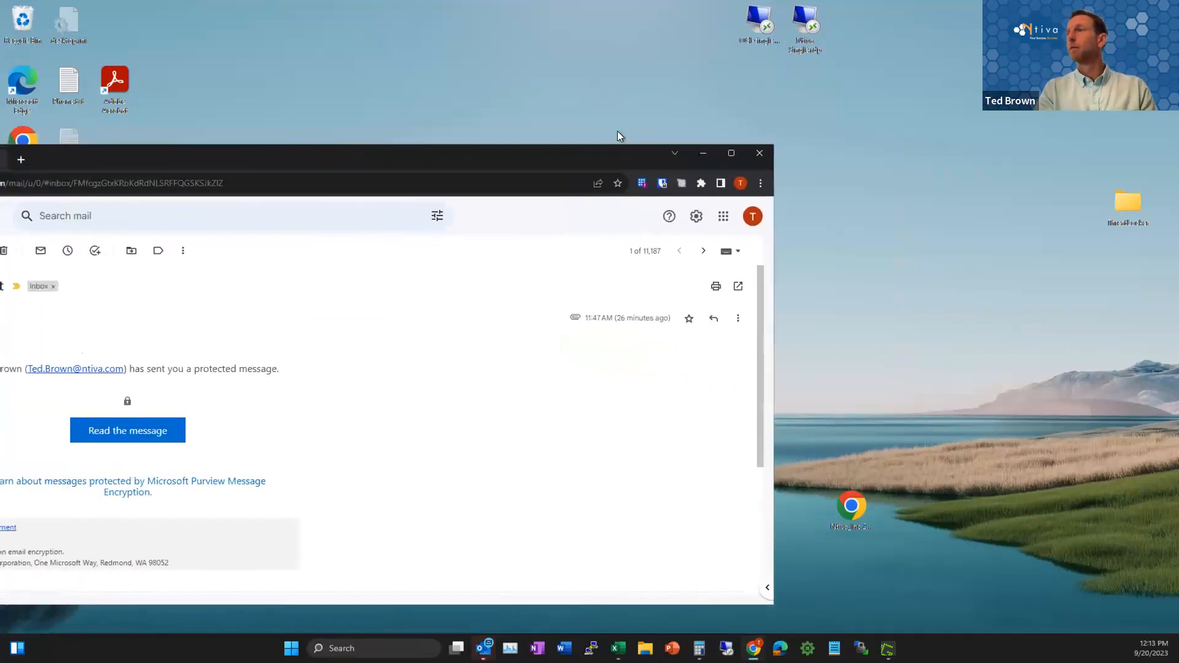
pyautogui.click(732, 157)
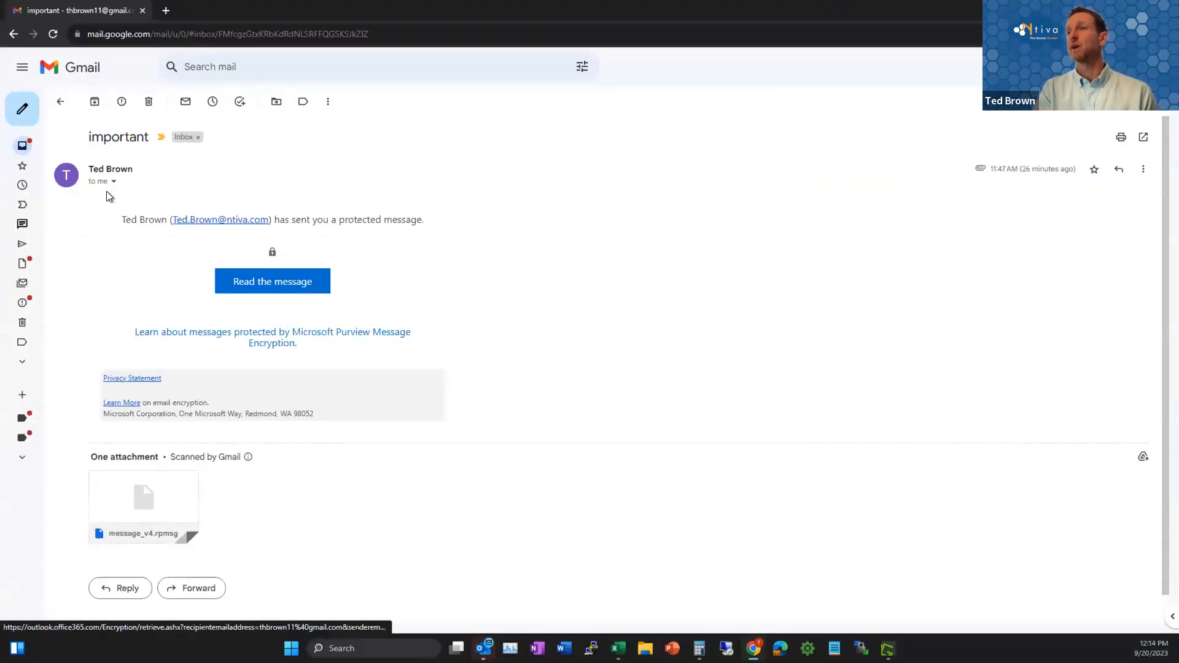
pyautogui.click(275, 284)
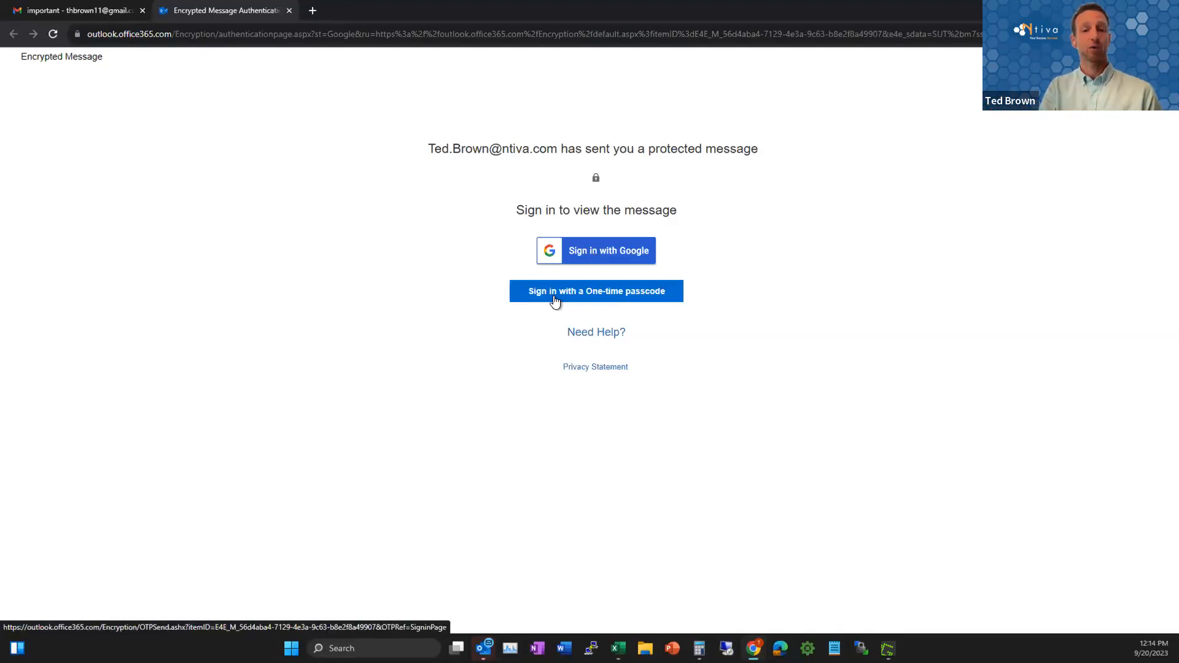
pyautogui.click(589, 252)
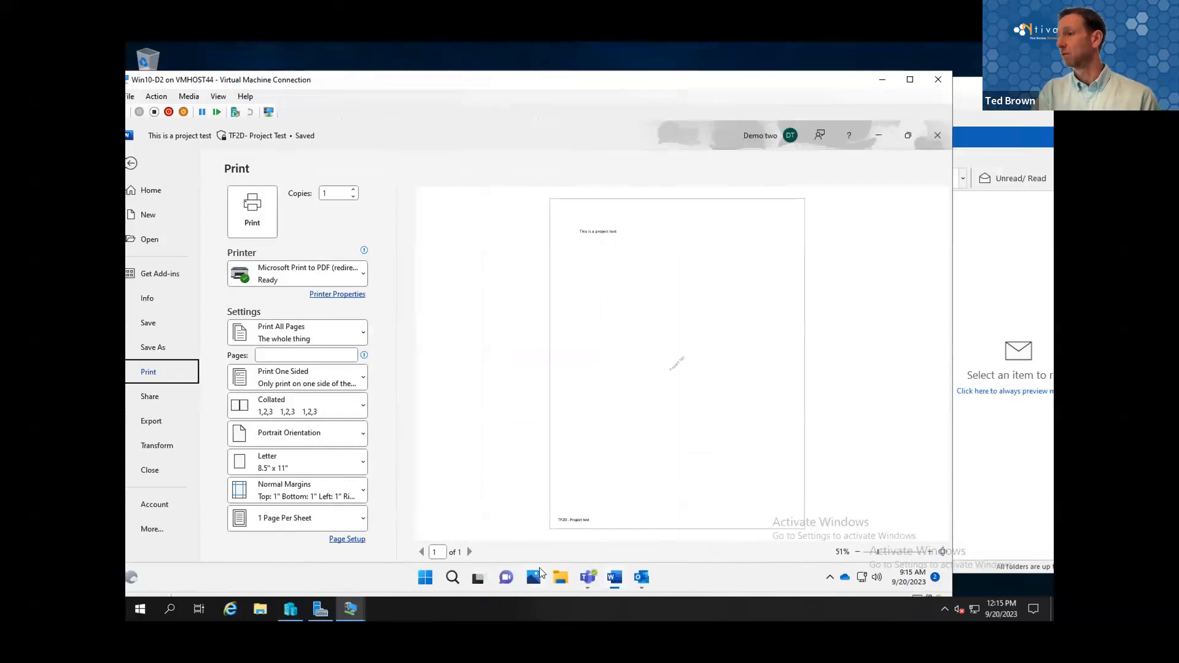
# Step: Close the Win10-D2 connection, dismiss Outlook's cloud settings notice in the Demo1 machine and start a new email in a maximized window
pyautogui.click(944, 75)
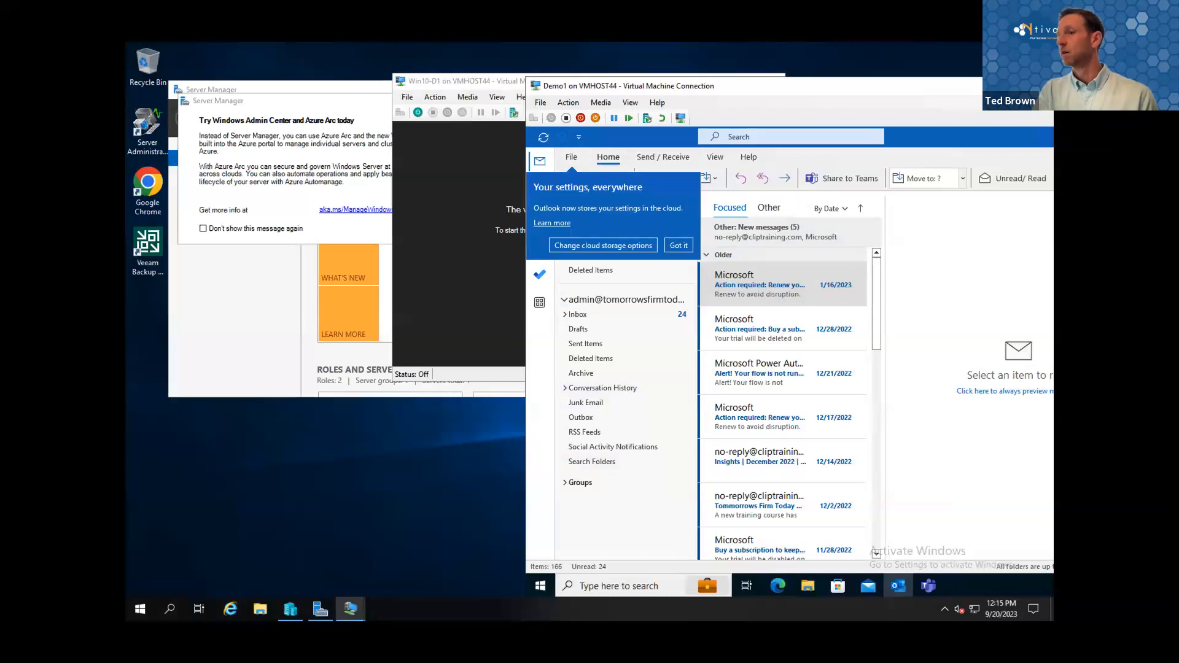
pyautogui.click(679, 246)
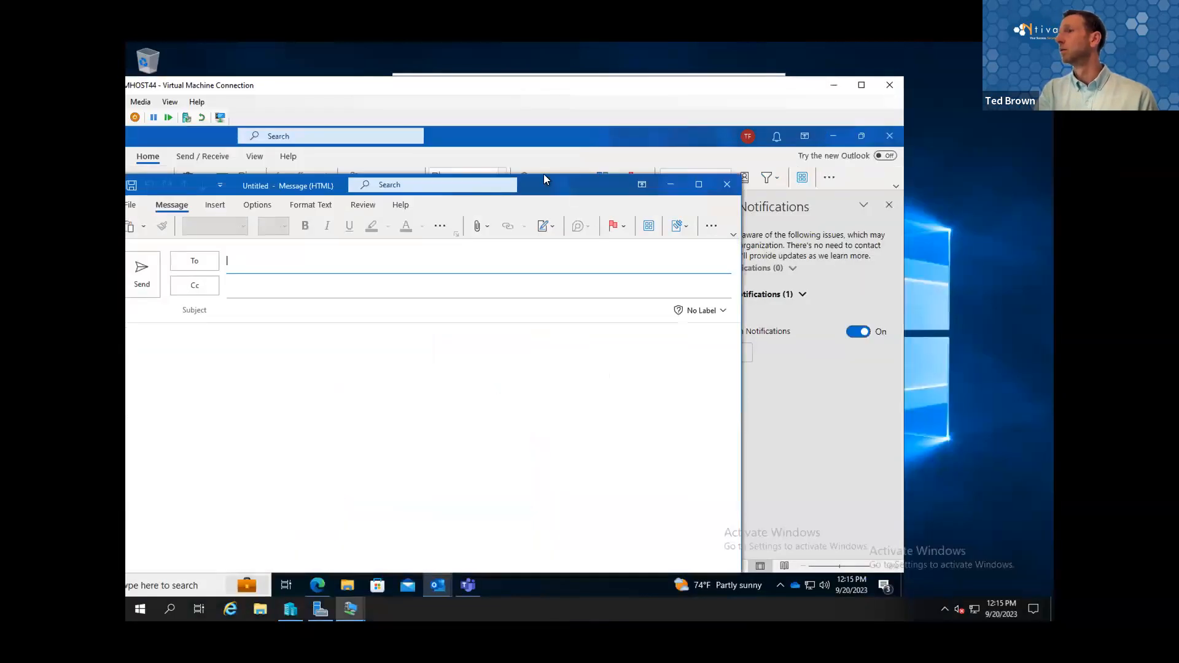
pyautogui.click(699, 185)
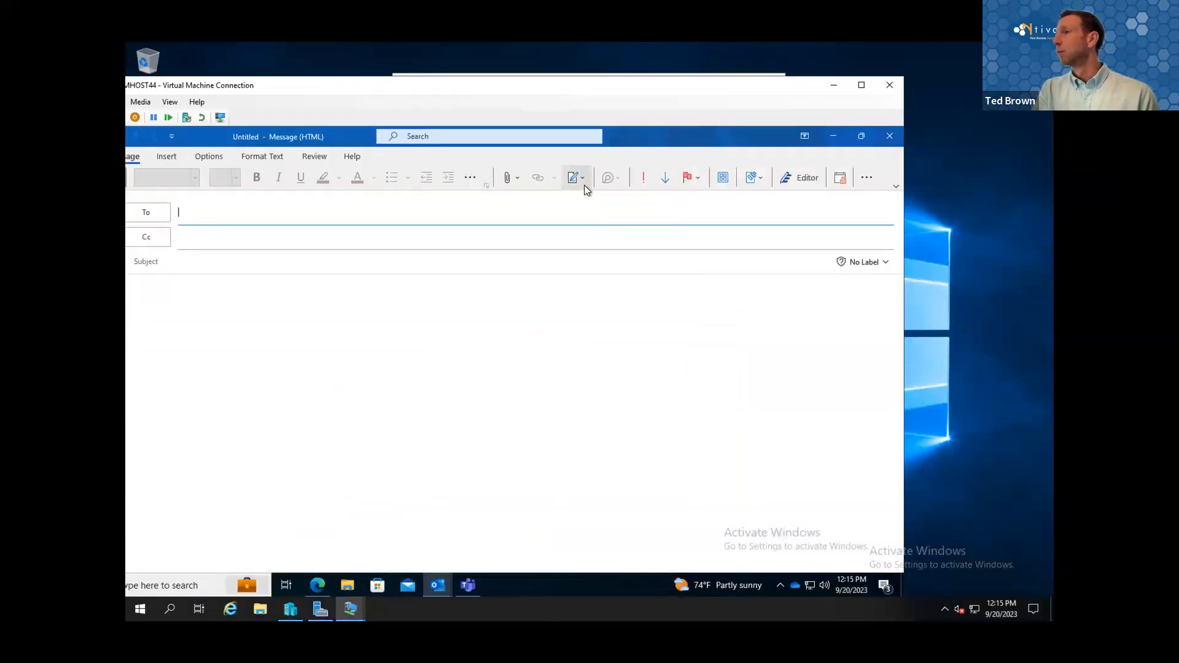
pyautogui.click(755, 183)
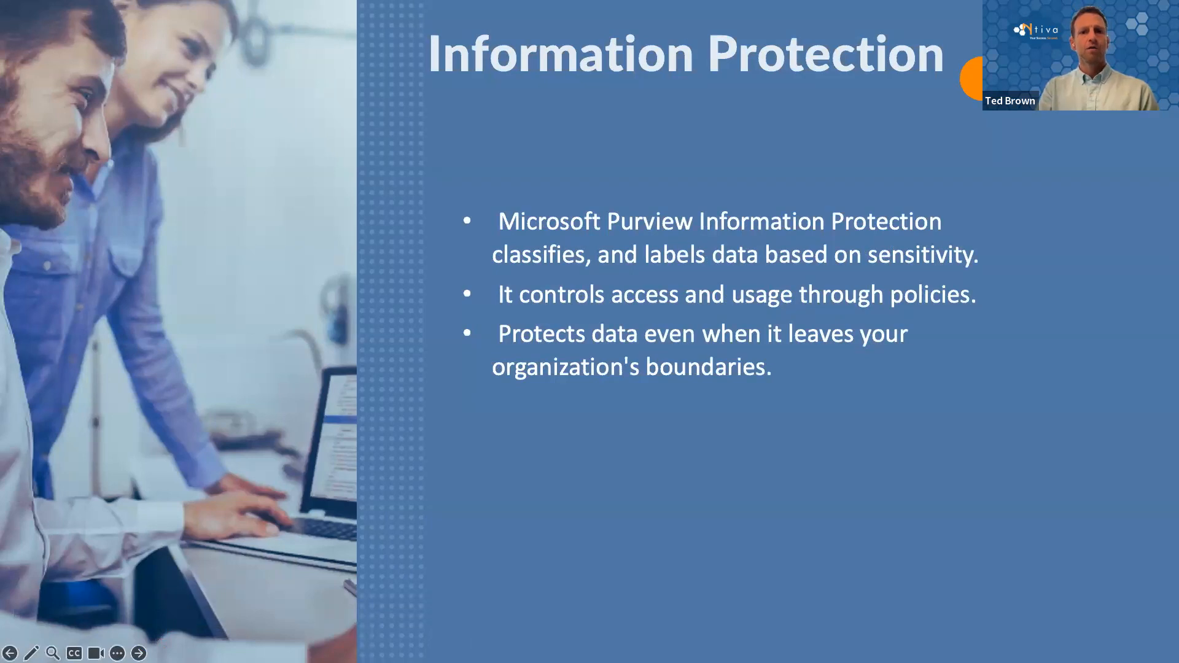
pyautogui.press('Right')
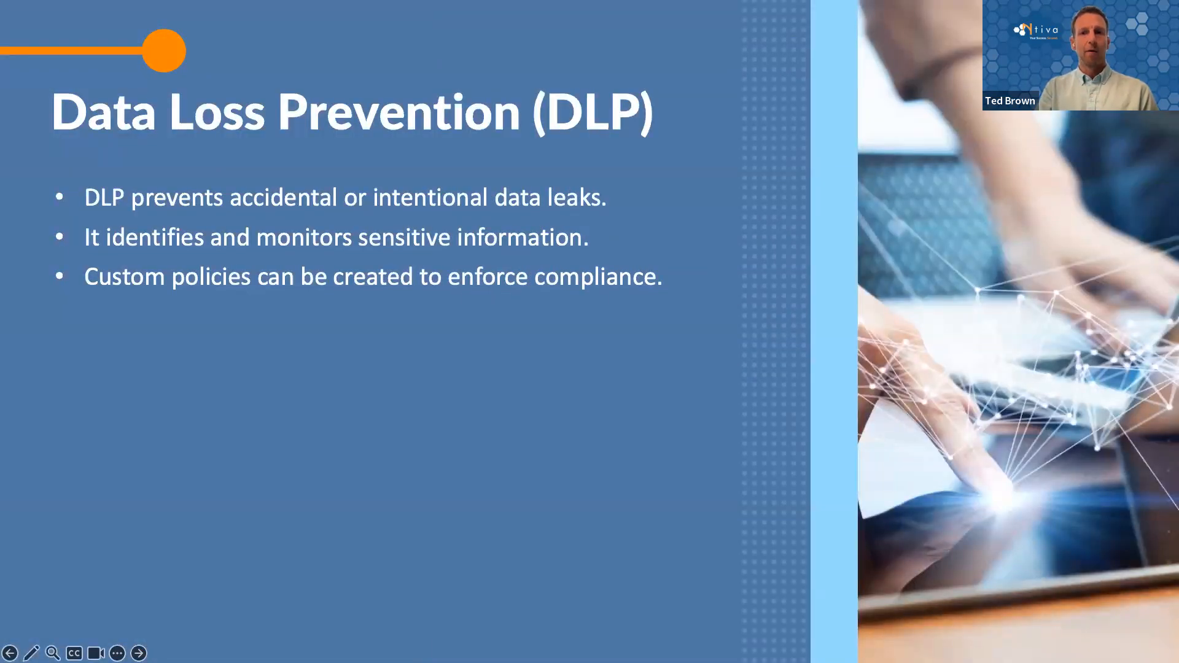